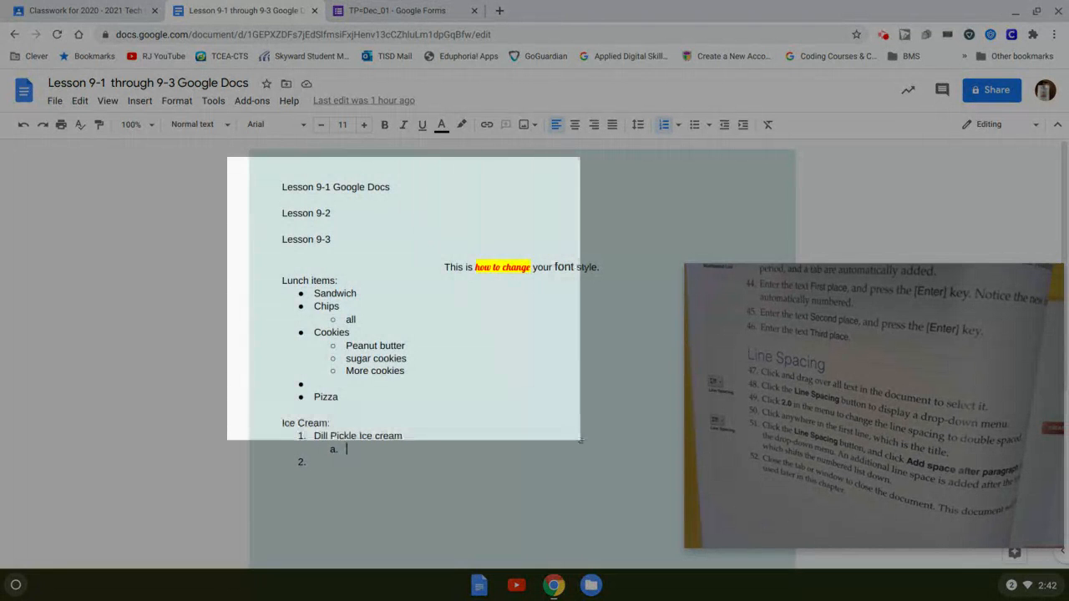
pyautogui.moveTo(658, 557)
pyautogui.mouseDown()
pyautogui.moveTo(675, 531)
pyautogui.moveTo(677, 558)
pyautogui.mouseUp()
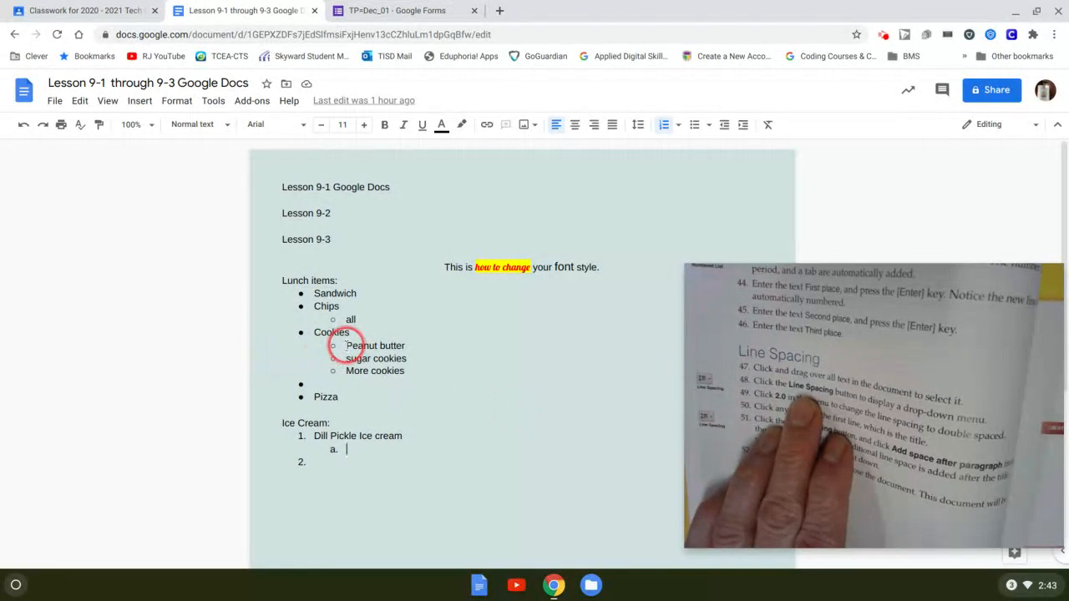
# - Apply a custom line spacing of 1.25 to the three sub-items under Cookies
pyautogui.moveTo(350, 345); pyautogui.dragTo(421, 377)
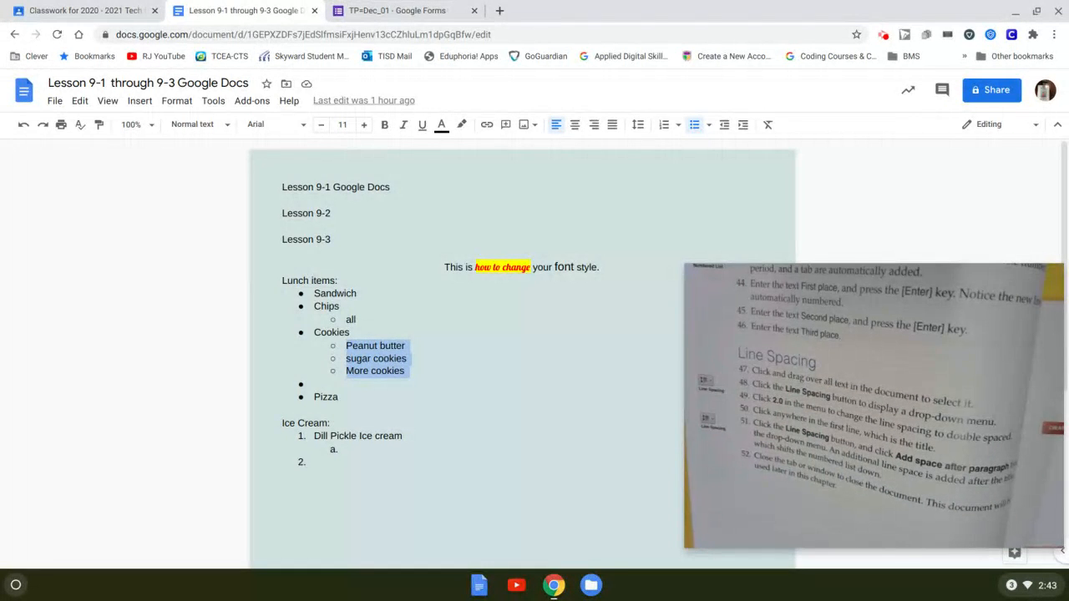
pyautogui.click(173, 104)
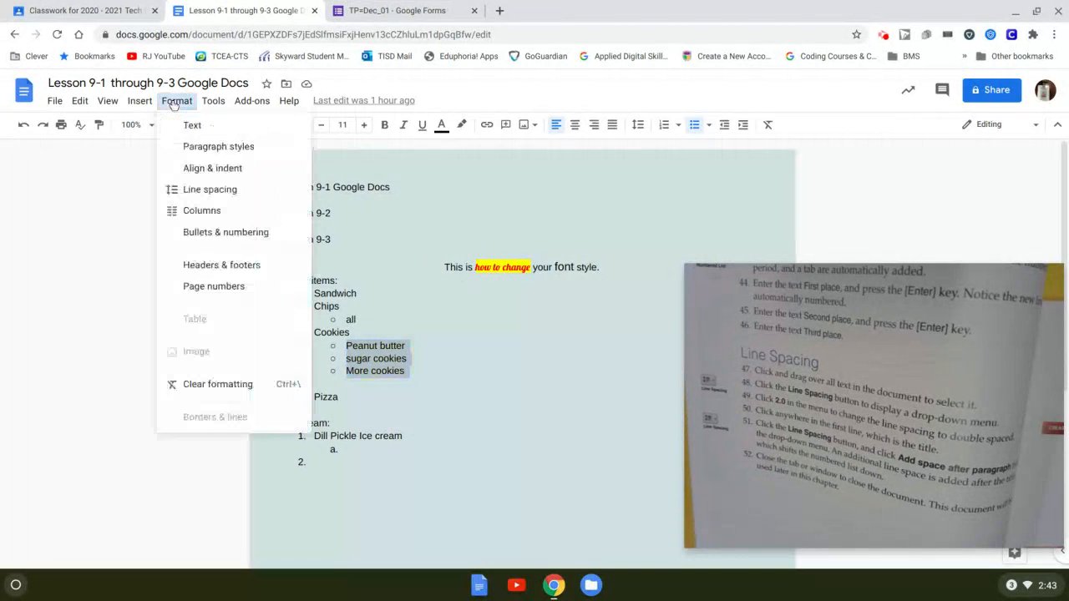
pyautogui.moveTo(198, 192)
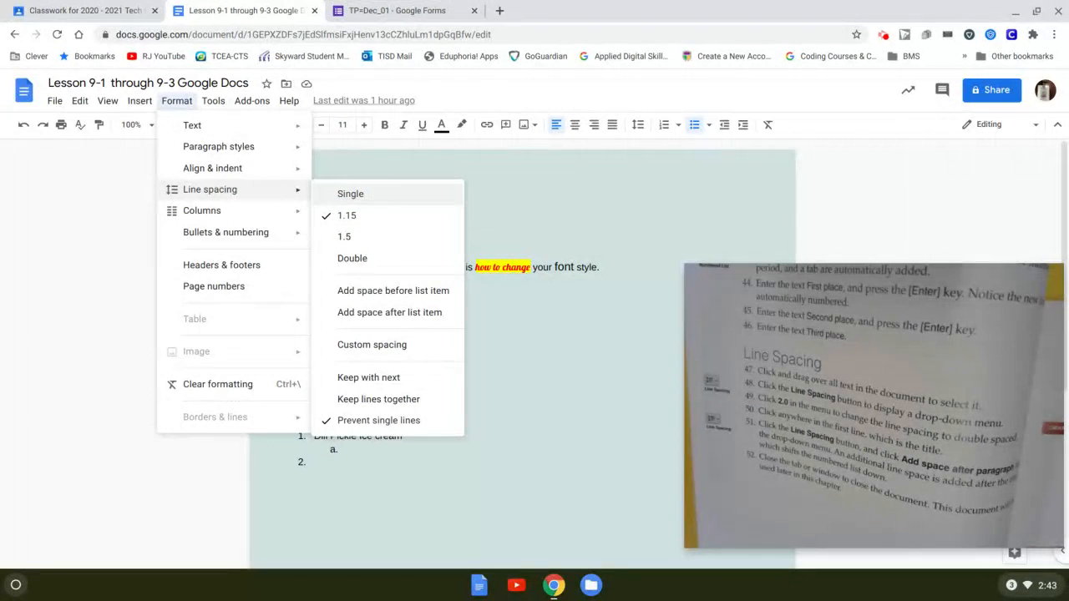
pyautogui.click(348, 217)
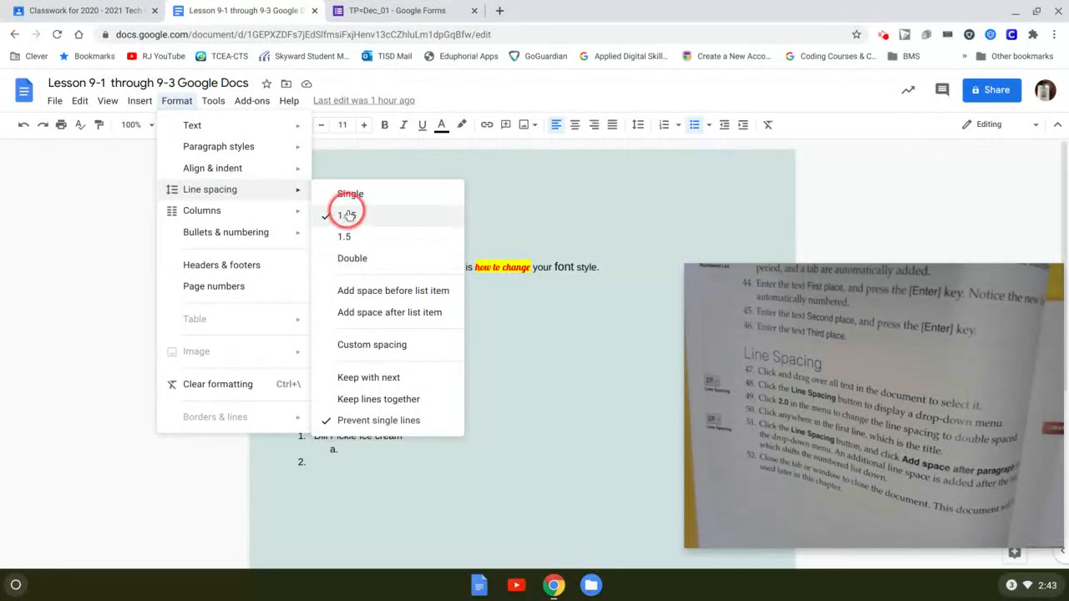
pyautogui.click(348, 349)
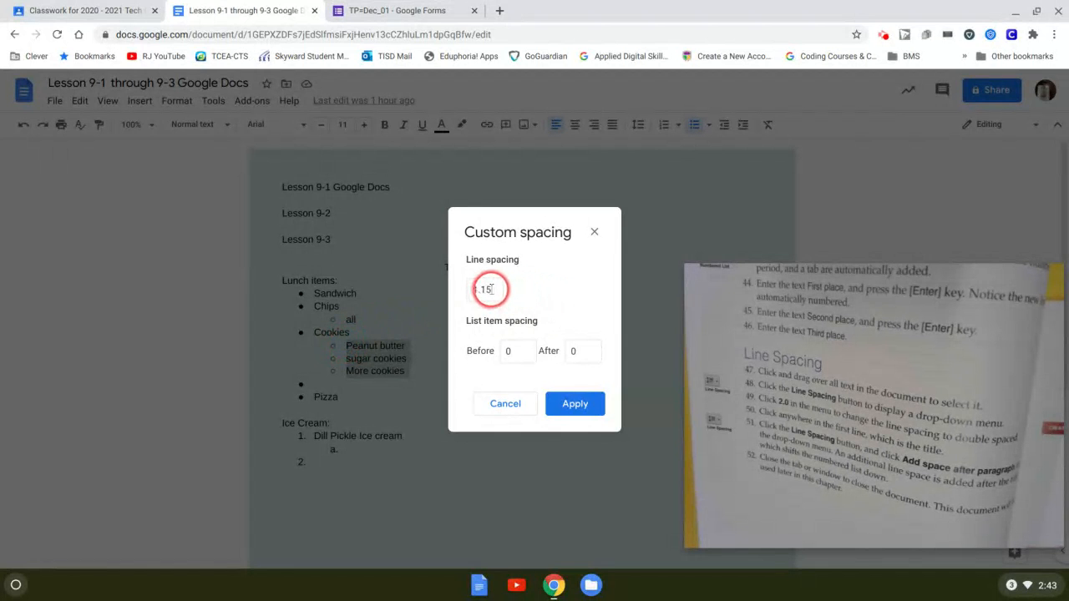
pyautogui.press('BackSpace')
pyautogui.press('BackSpace')
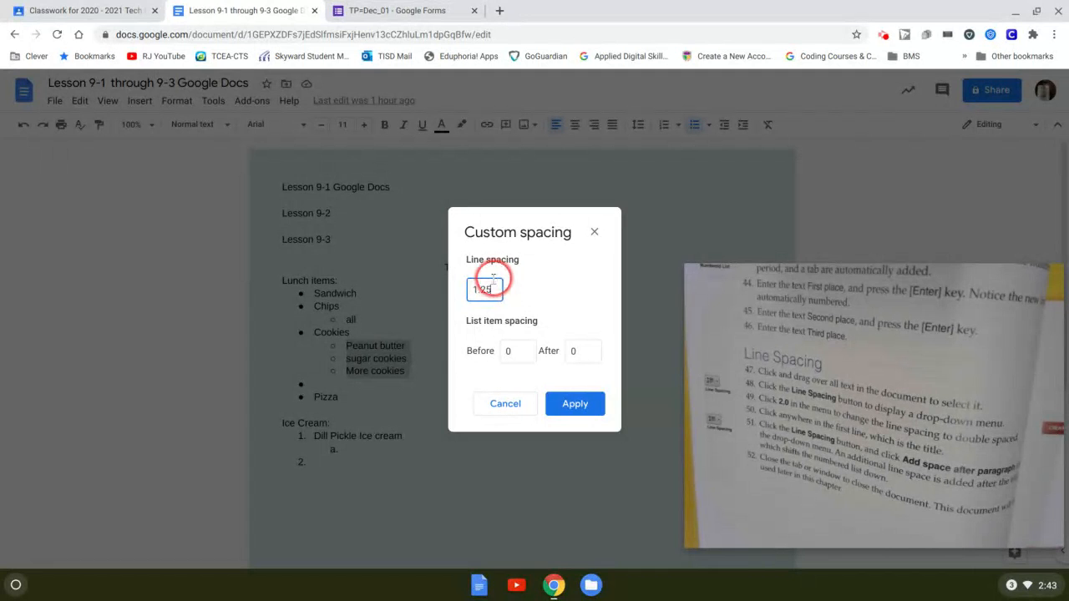
pyautogui.click(576, 405)
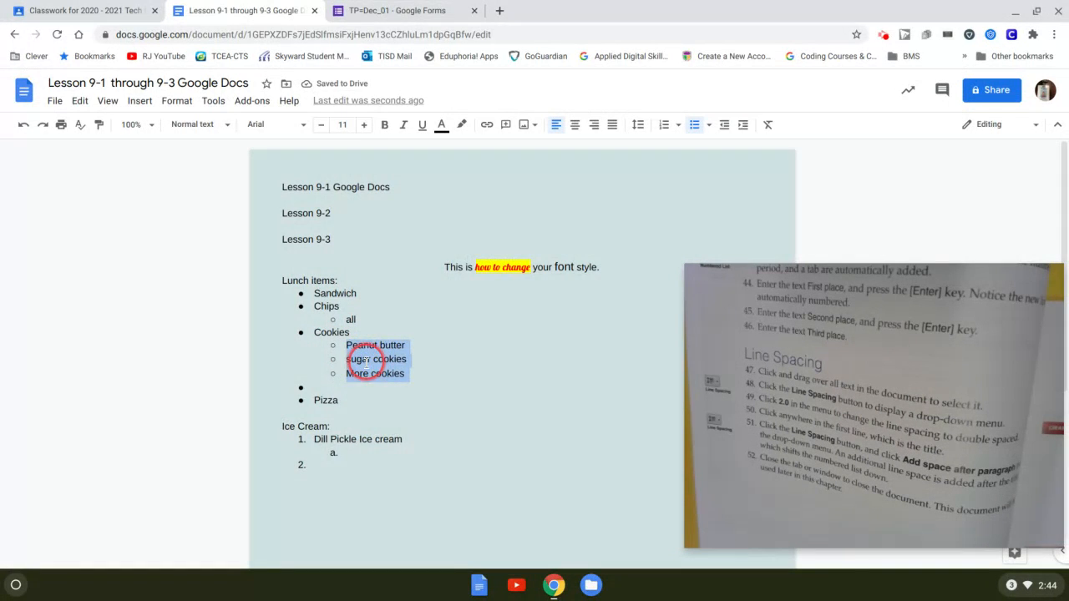
# - Set the line spacing of the three selected sub-items under Cookies to Single
pyautogui.click(174, 102)
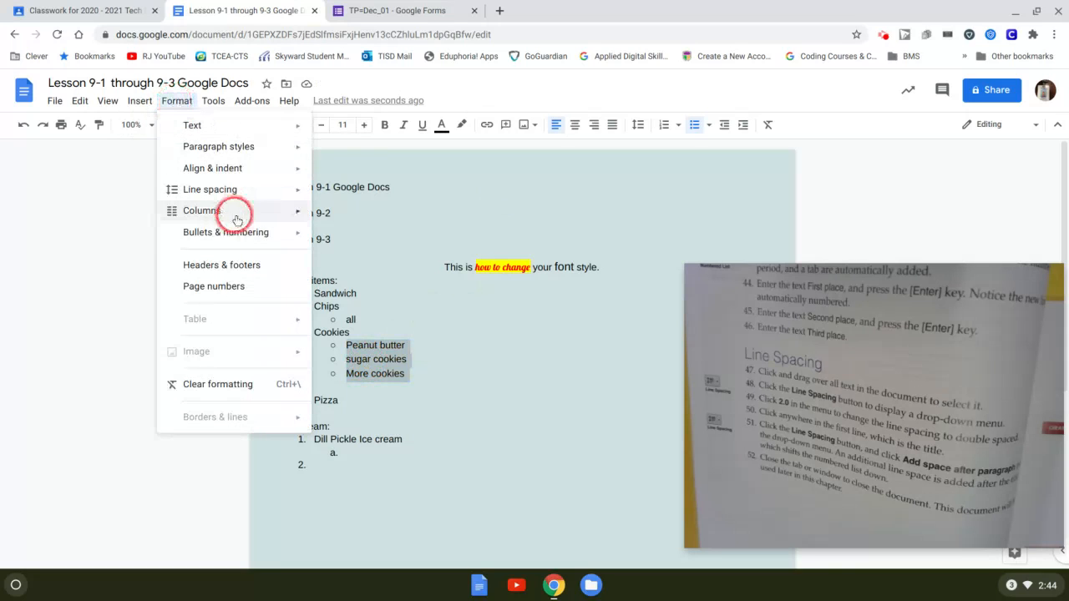
pyautogui.moveTo(238, 199)
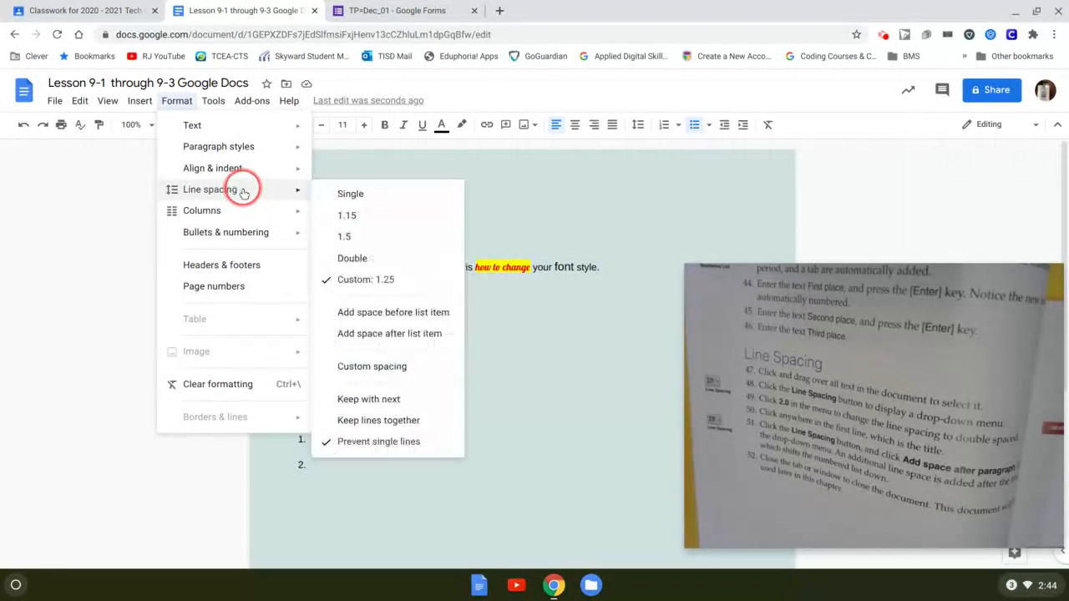
pyautogui.click(337, 192)
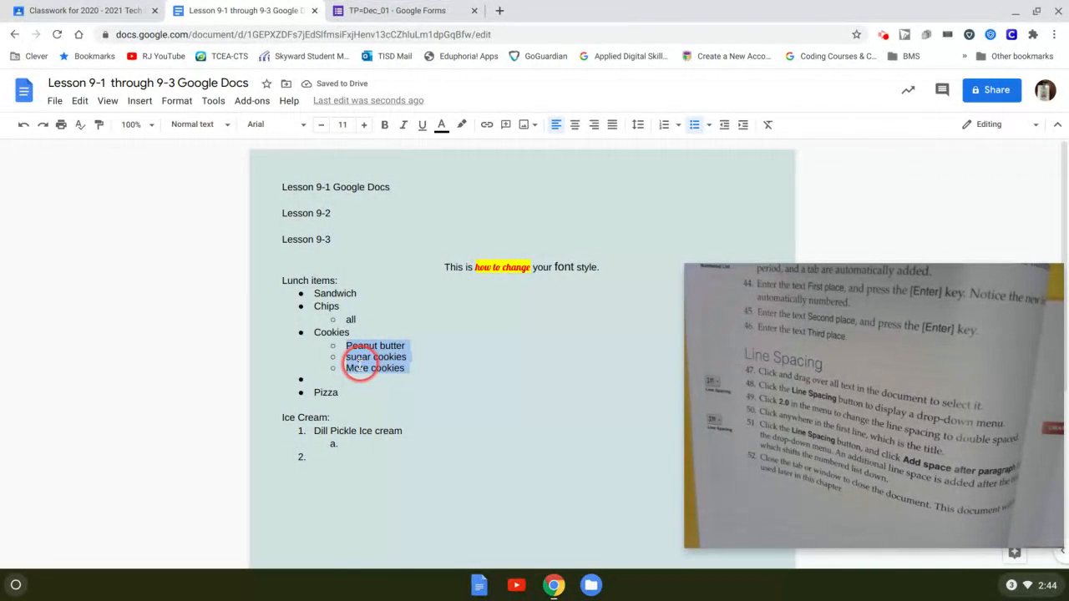
# - Capitalize the first letter of the "sugar cookies" sub-item so it reads "Sugar cookies"
pyautogui.click(357, 380)
pyautogui.click(349, 356)
pyautogui.press('BackSpace')
pyautogui.write('S')
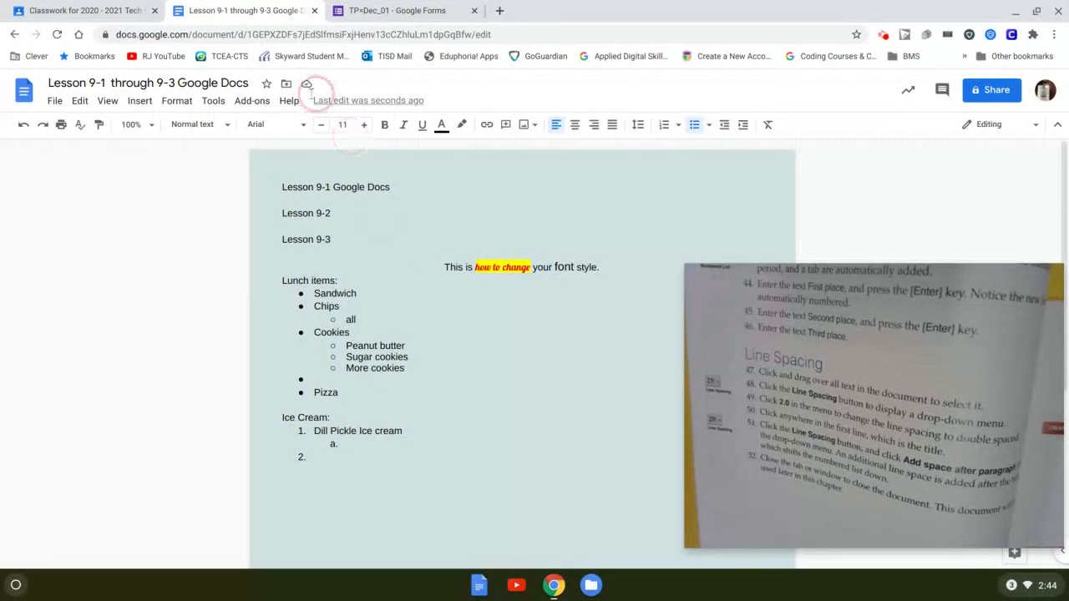
# - Set the line spacing of the "Sugar cookies" sub-item to 1.15
pyautogui.click(171, 102)
pyautogui.moveTo(198, 195)
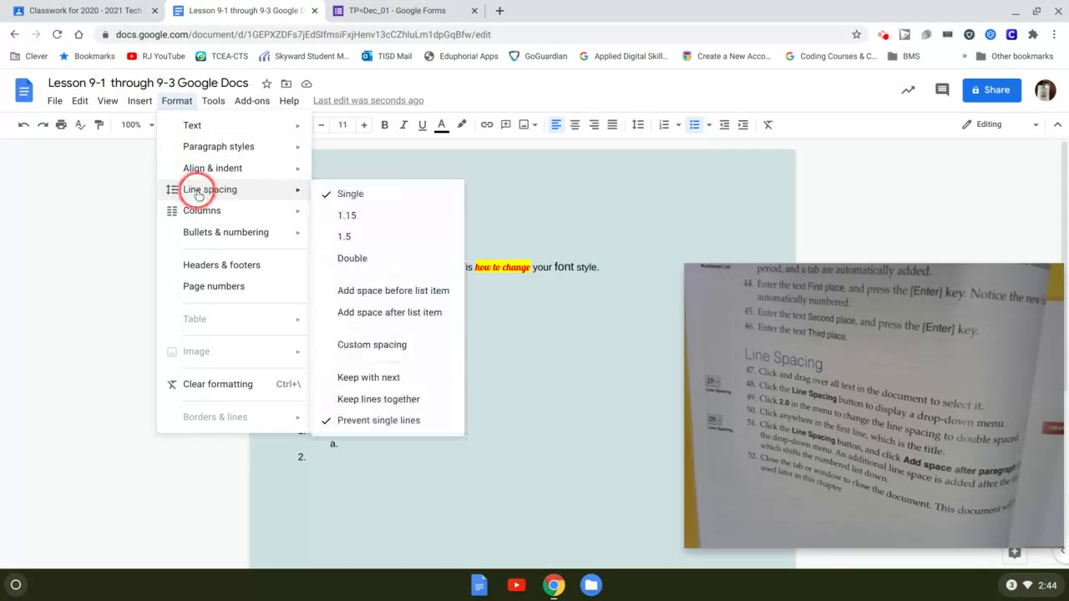
pyautogui.click(349, 216)
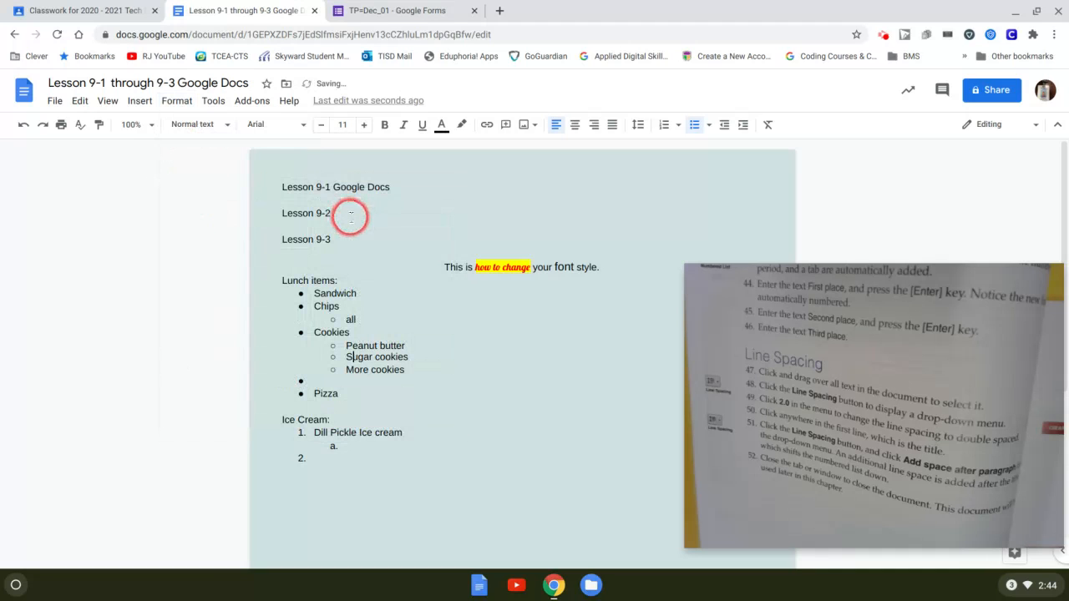
# - Turn the empty second item of the Ice Cream list into a plain line reading "Lesson 9-4", followed by a new line
pyautogui.click(292, 468)
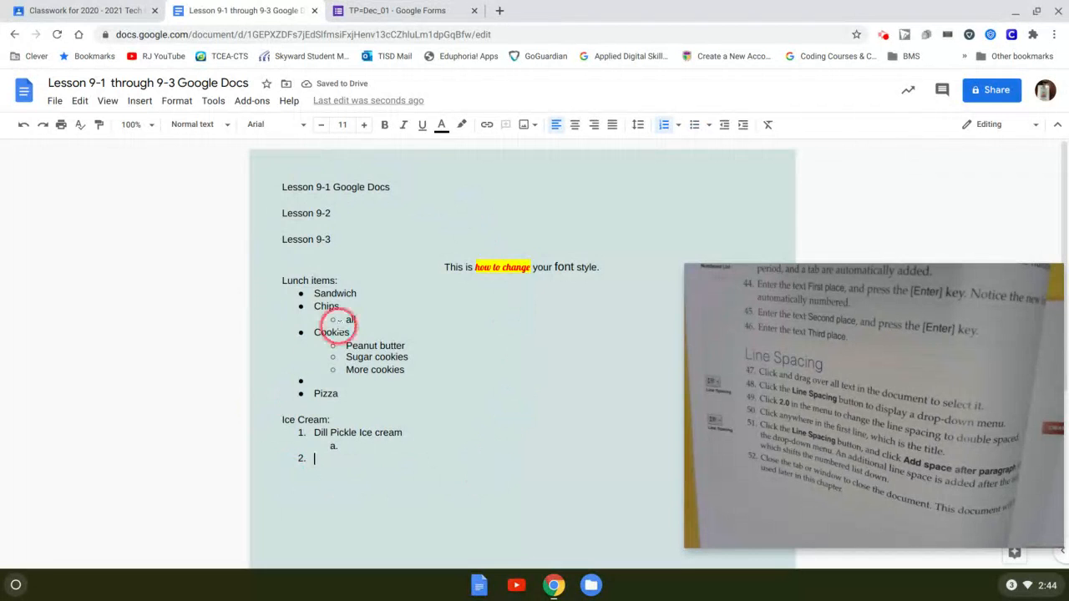
pyautogui.click(301, 482)
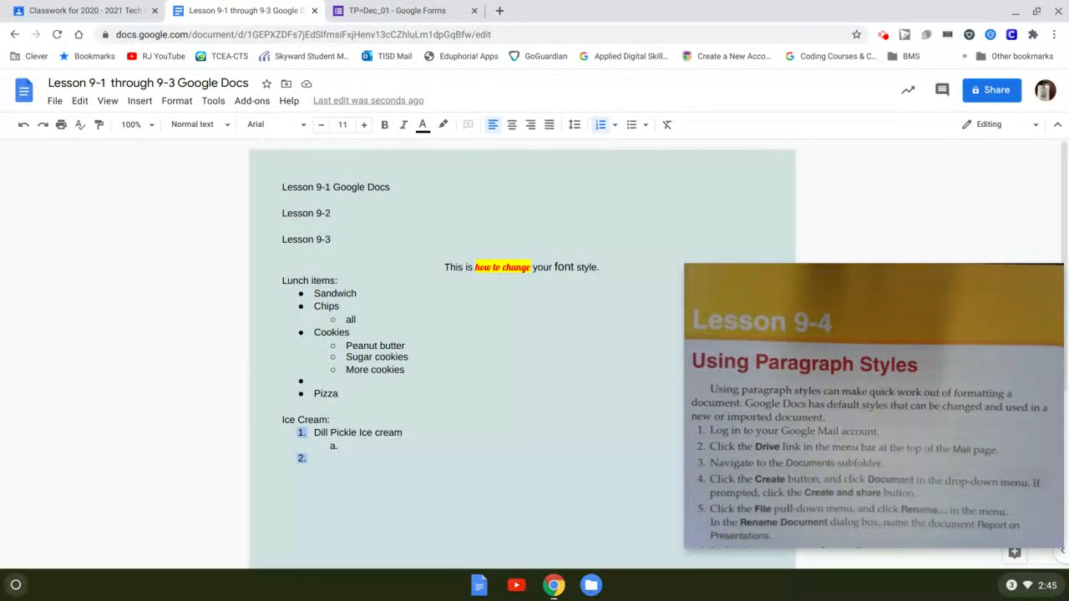
pyautogui.click(292, 488)
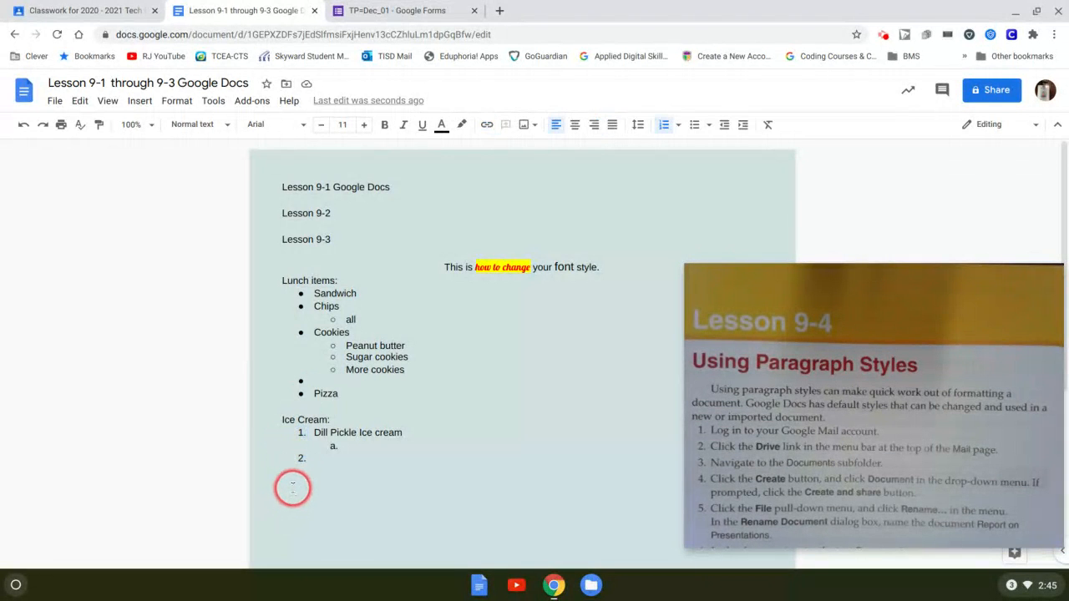
pyautogui.press('Return')
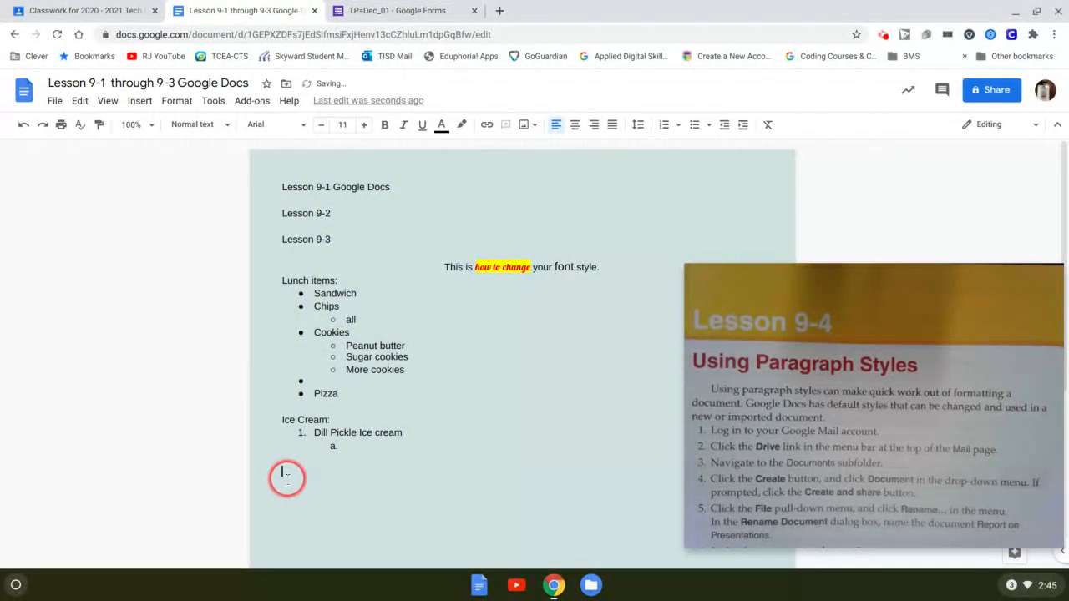
pyautogui.write('Less')
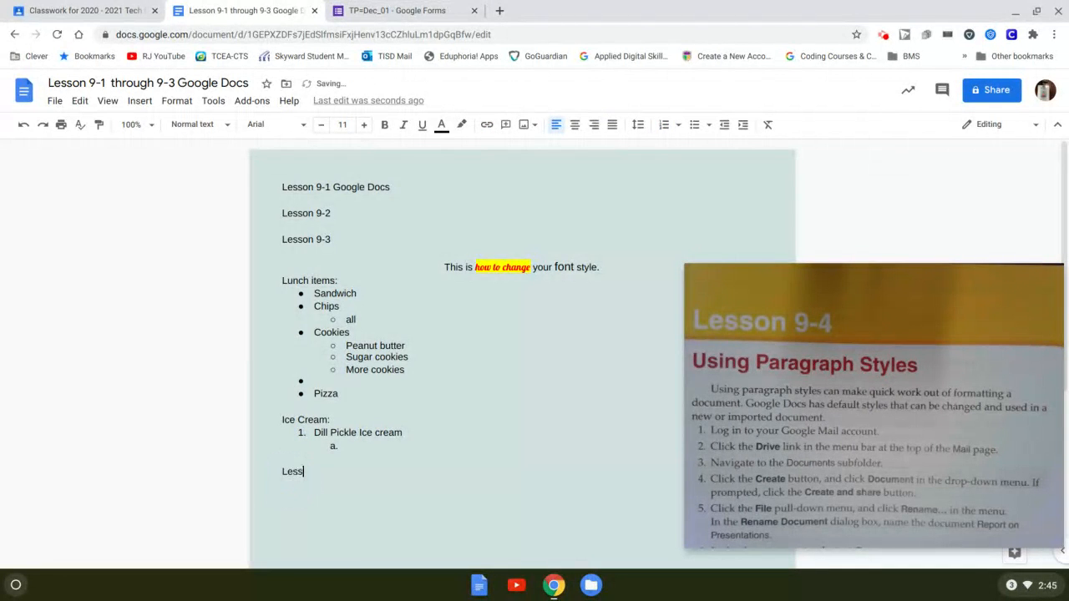
pyautogui.write('on 9-4')
pyautogui.press('Return')
# - Rename the document as "Lesson 9-1 through 9-4 Google Docs" and return to the blank line below the "Lesson 9-4" text
pyautogui.click(178, 83)
pyautogui.press('BackSpace')
pyautogui.write('4')
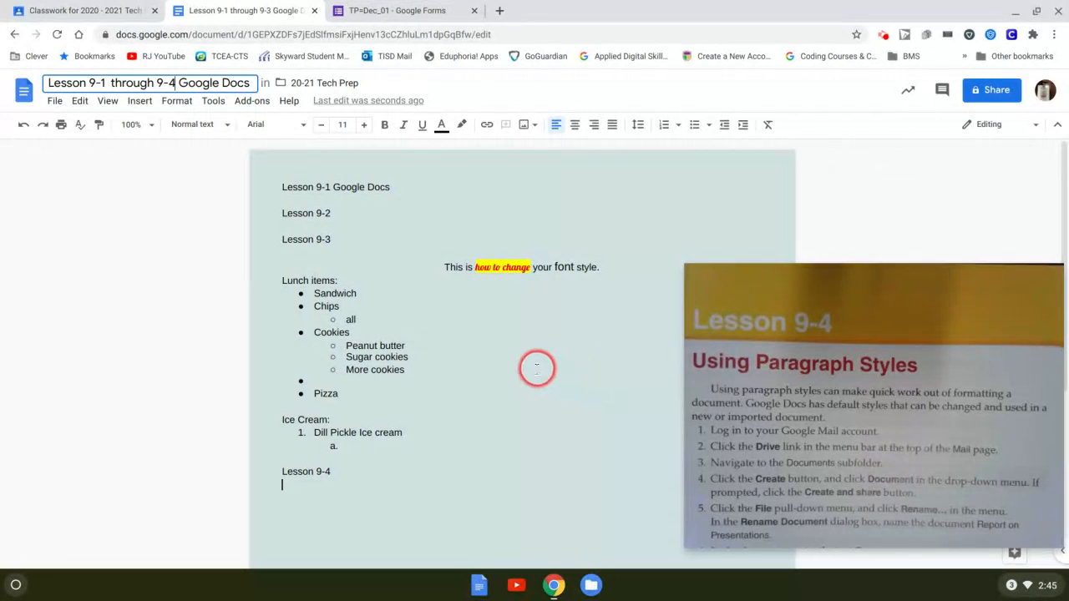
pyautogui.moveTo(874, 382)
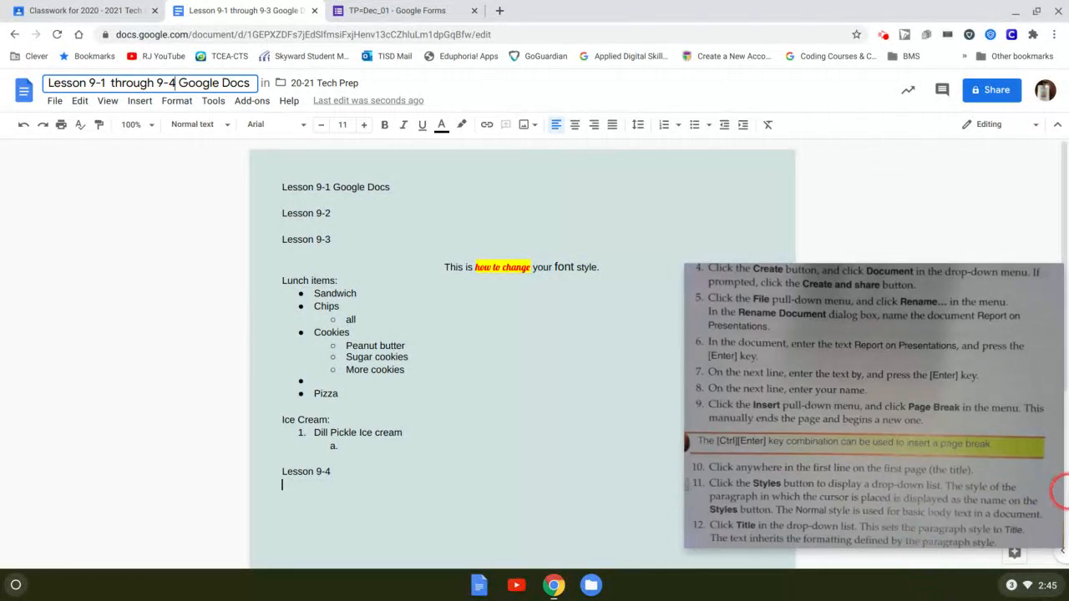
pyautogui.moveTo(1026, 400)
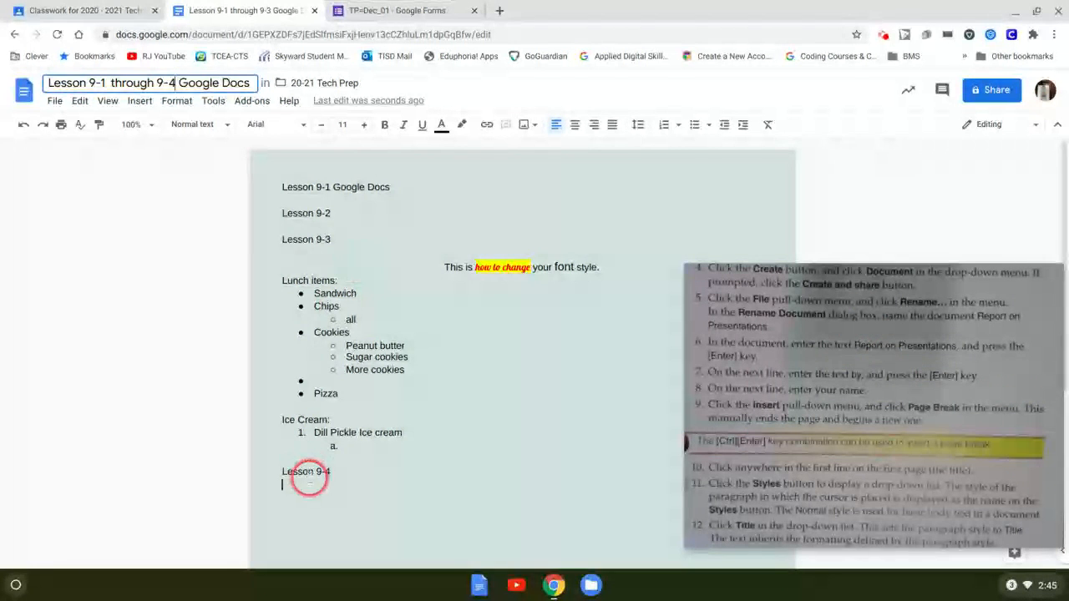
pyautogui.click(294, 485)
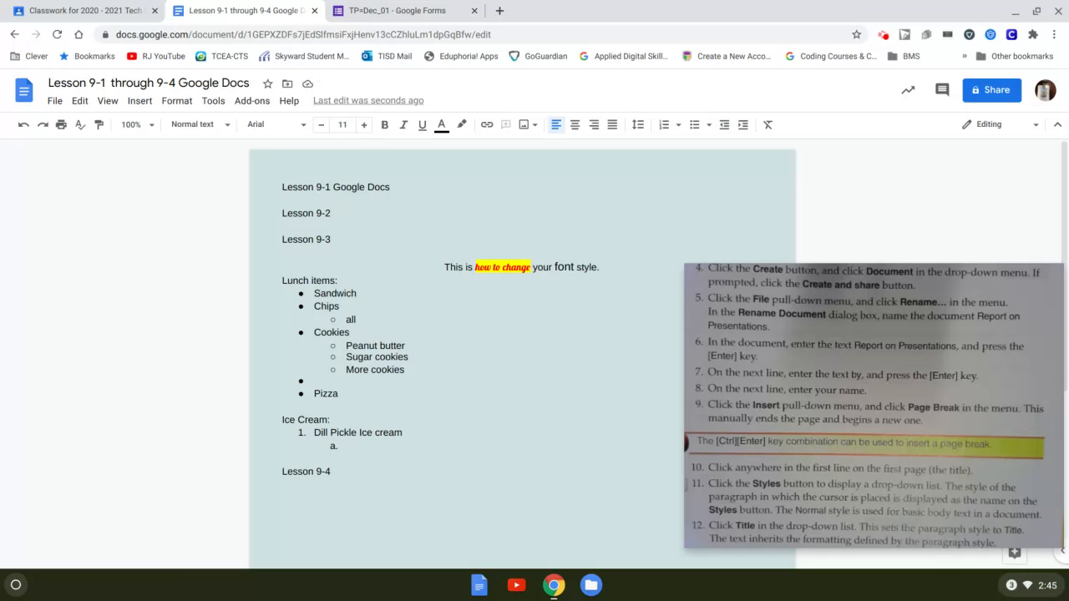
# - Insert a page break below the "Lesson 9-4" line and delete it again
pyautogui.click(141, 101)
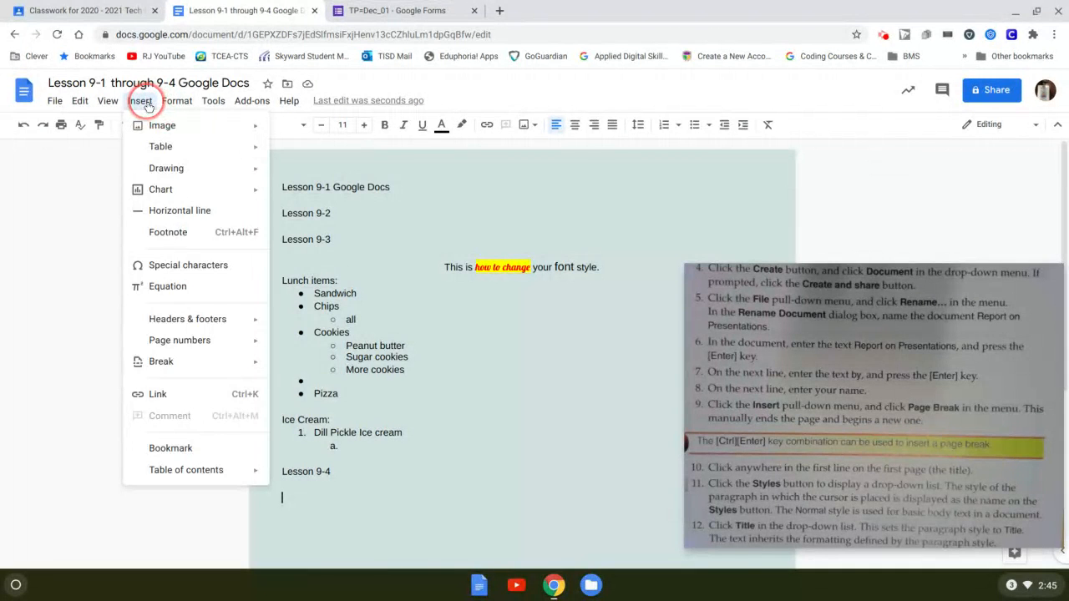
pyautogui.moveTo(185, 359)
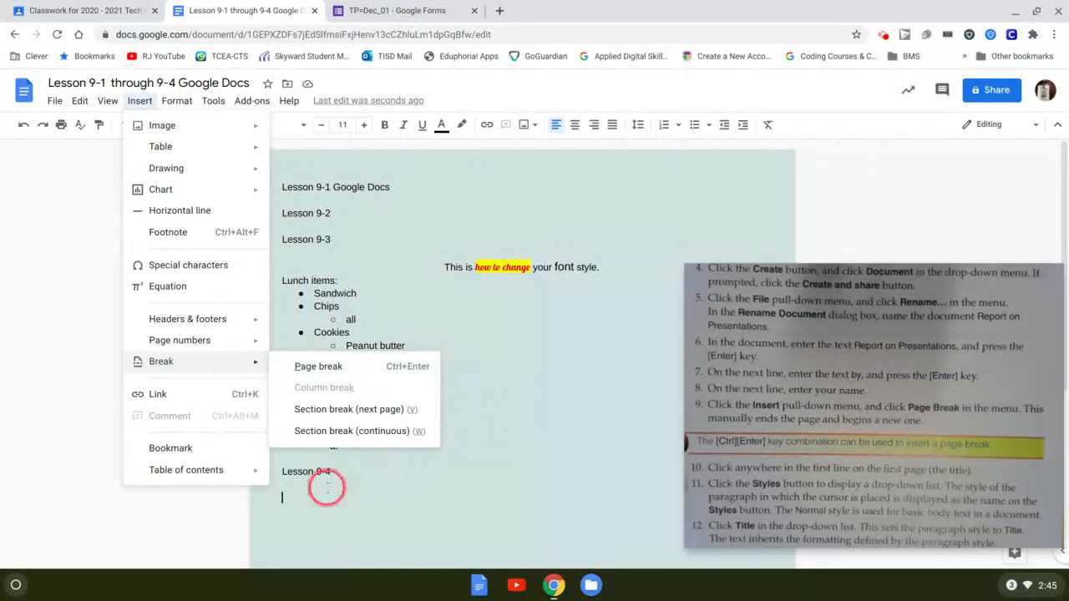
pyautogui.click(311, 369)
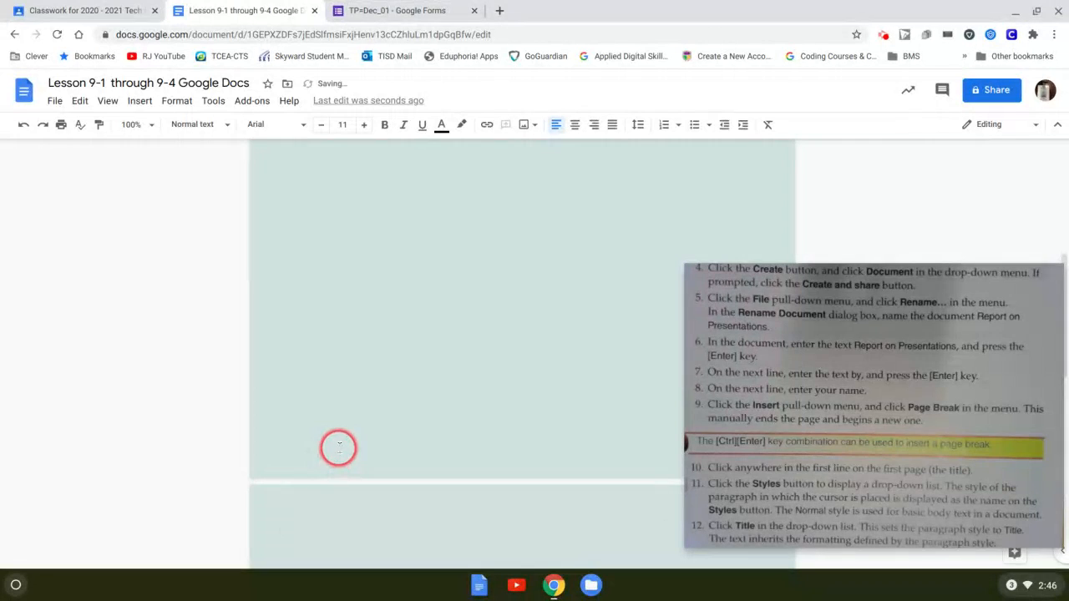
pyautogui.press('BackSpace')
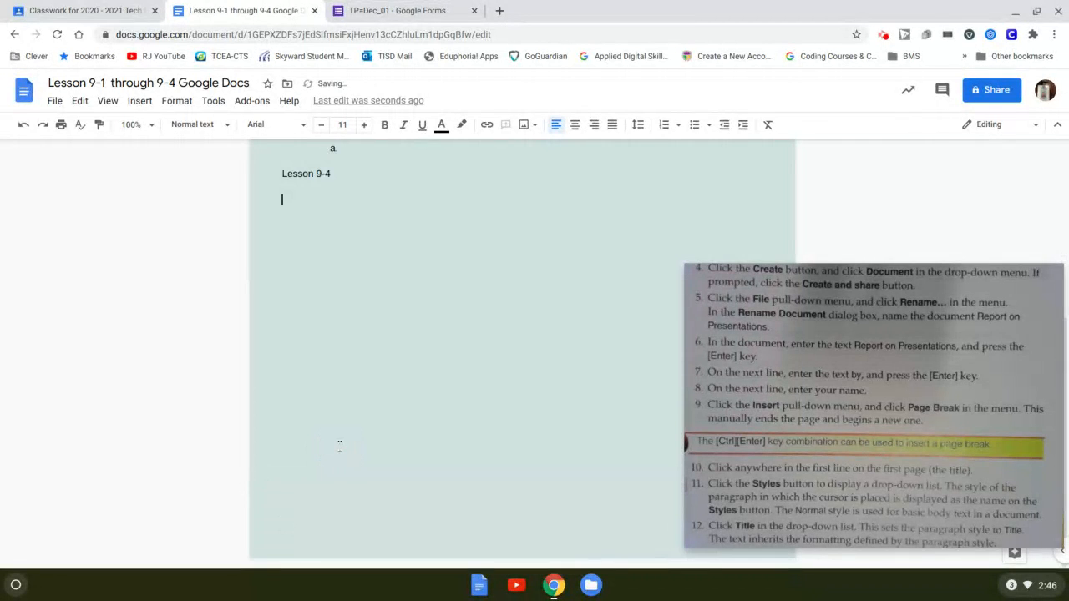
pyautogui.scroll(1, 337, 415)
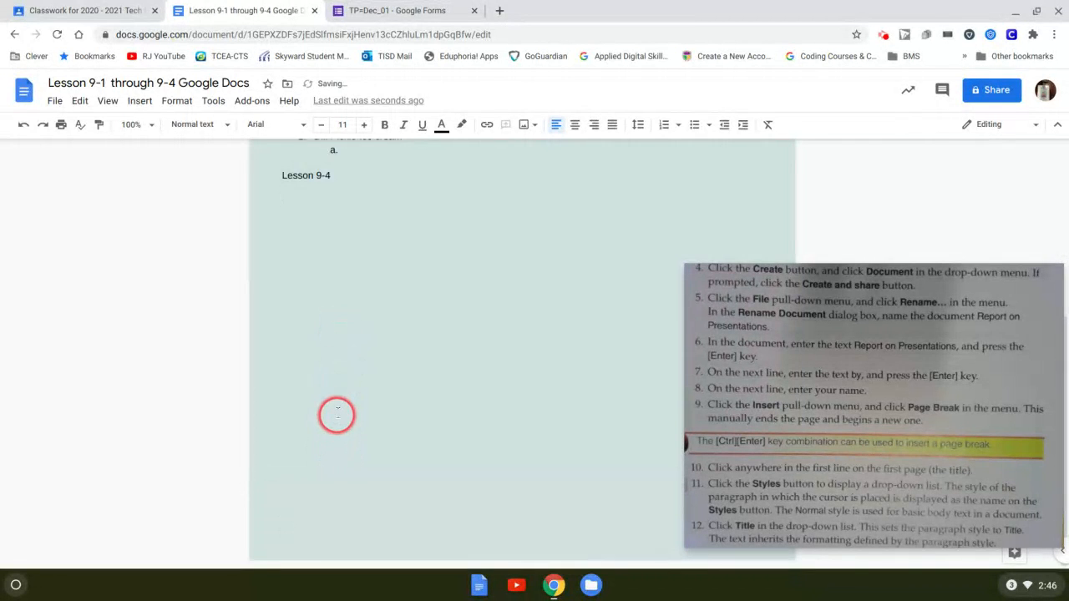
pyautogui.click(330, 314)
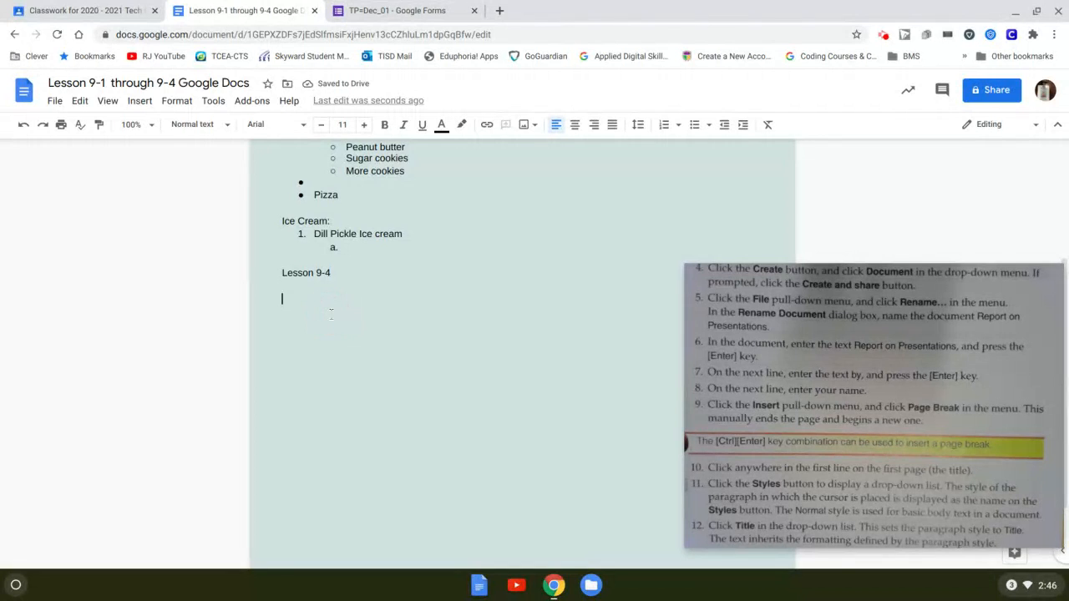
# - Insert a page break at the blank line below "Lesson 9-4" to start a new page
pyautogui.hotkey('ctrl', 'Return')
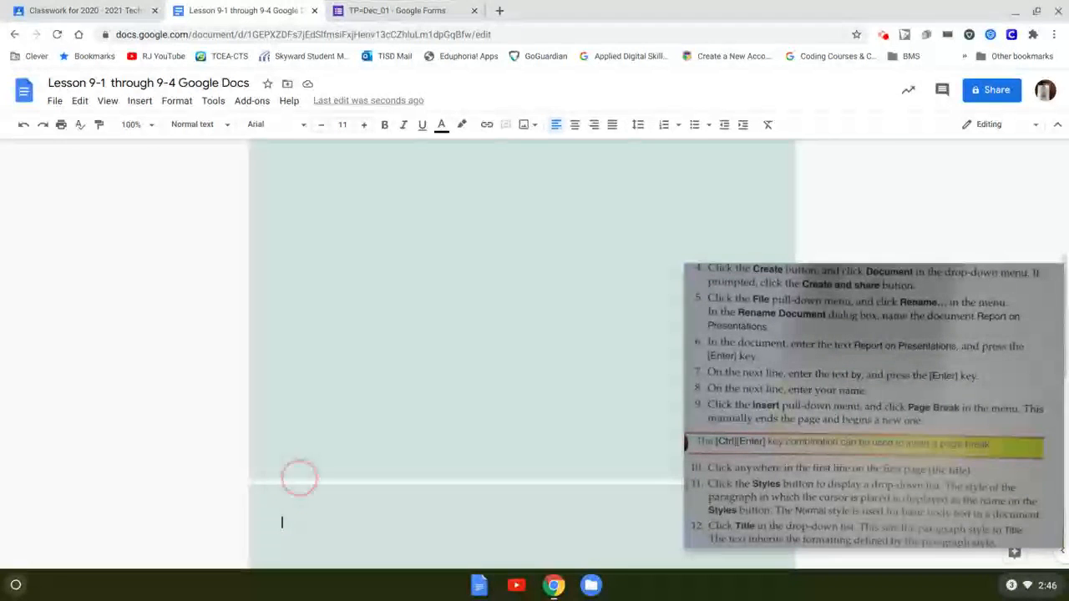
pyautogui.scroll(-1, 383, 448)
pyautogui.scroll(-1, 378, 464)
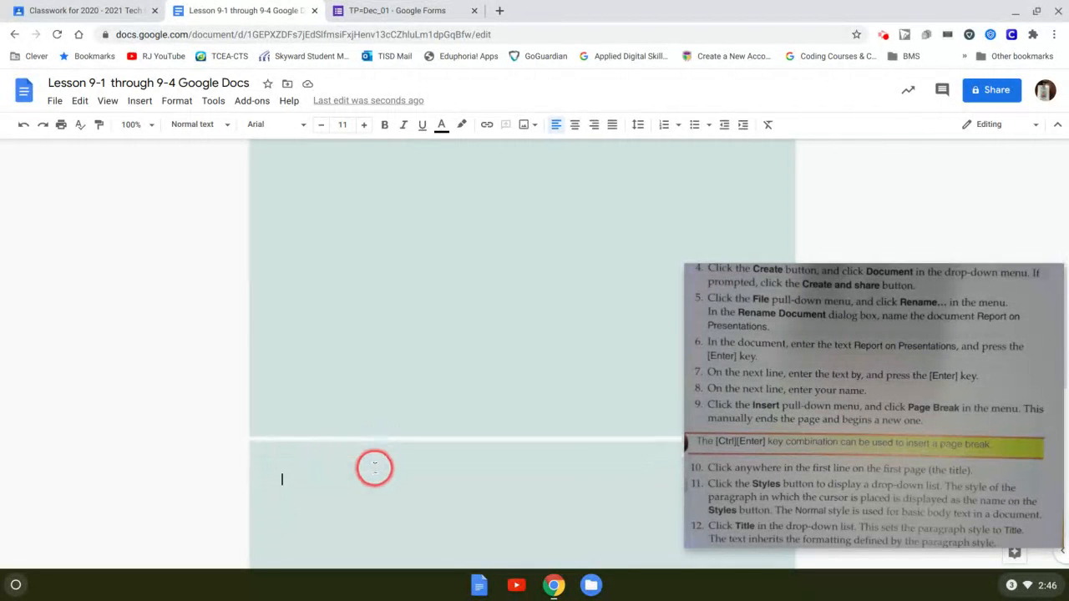
pyautogui.scroll(-1, 375, 468)
pyautogui.scroll(-1, 376, 468)
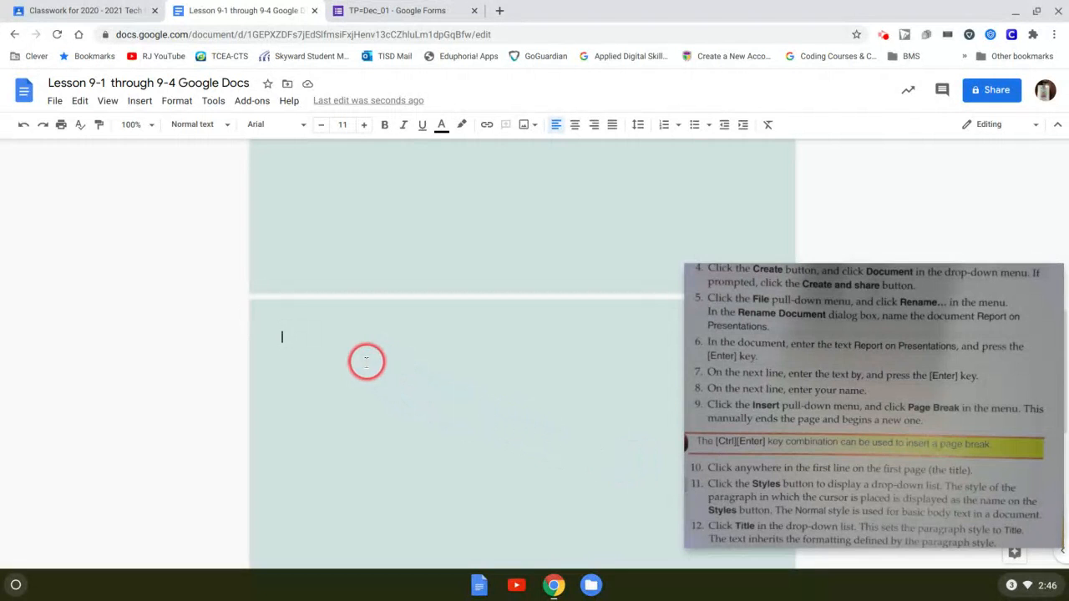
# - Capture a partial screenshot of the document with the Normal Text paragraph style options open, then leave the options
pyautogui.moveTo(711, 475)
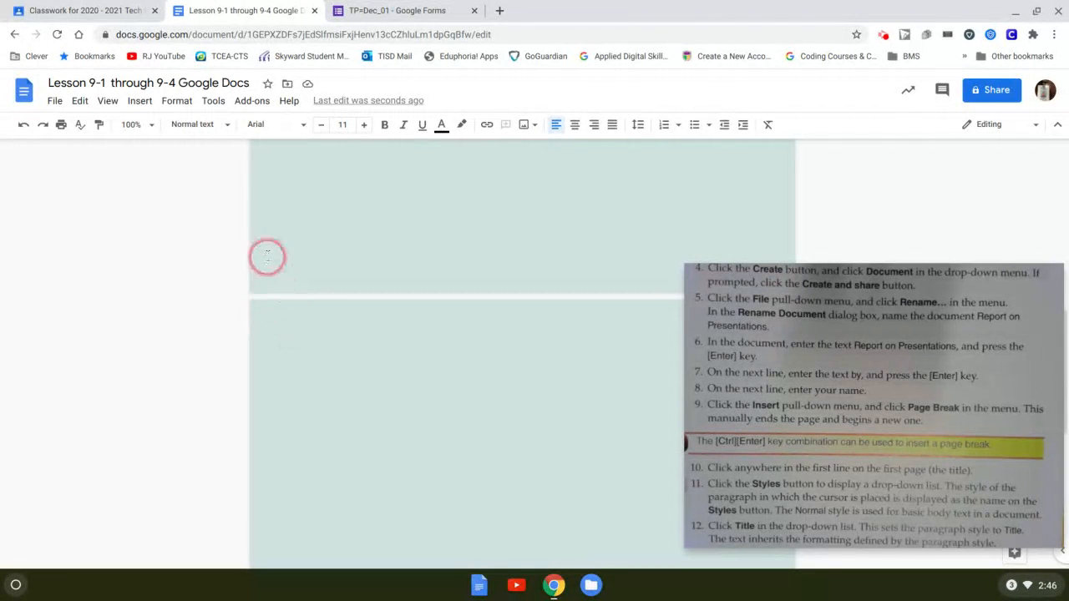
pyautogui.click(179, 101)
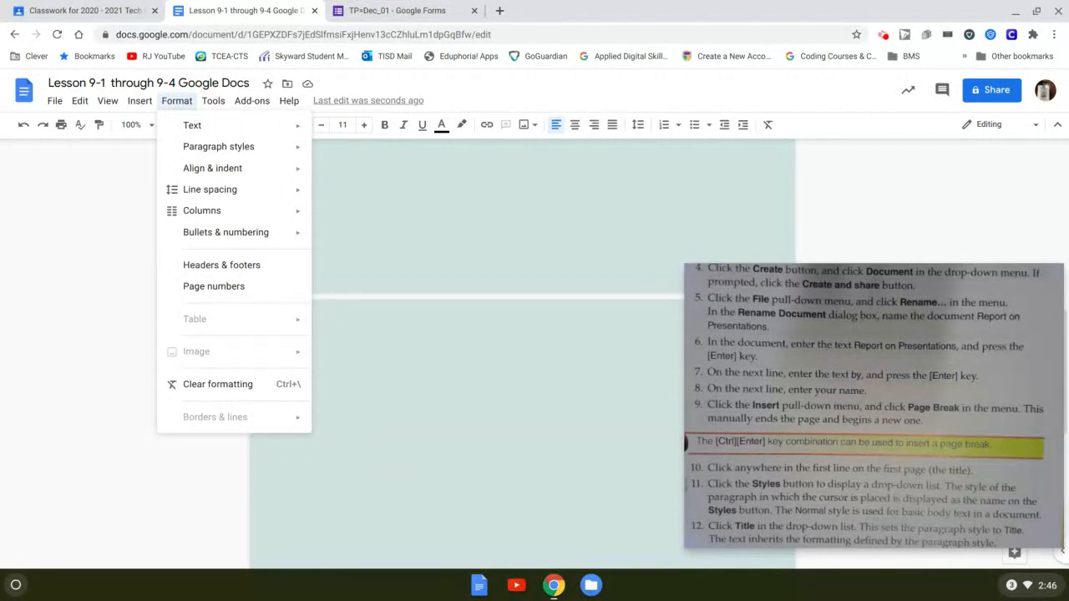
pyautogui.click(220, 147)
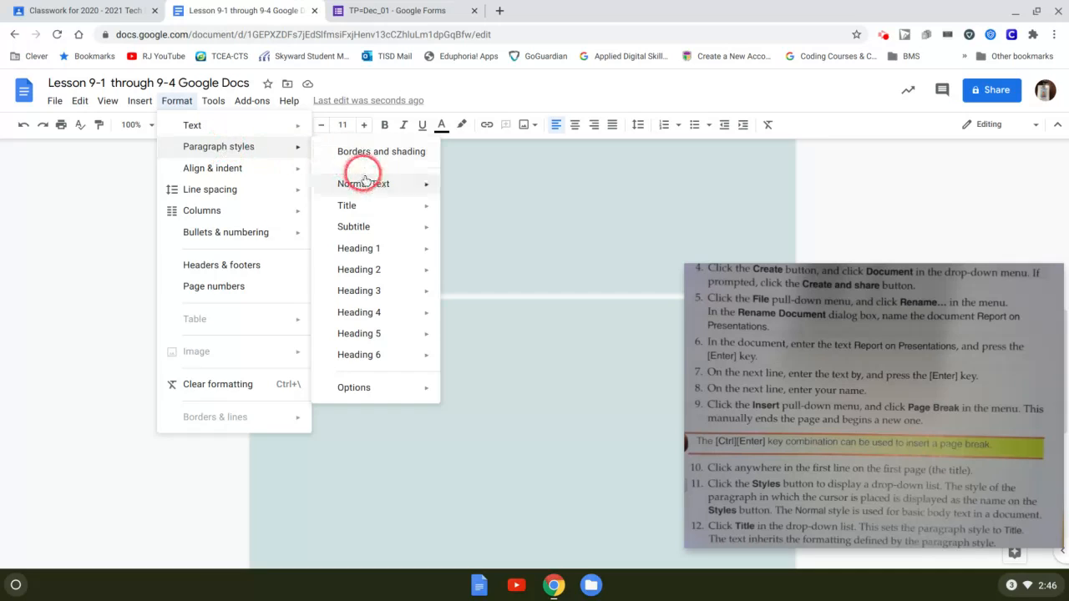
pyautogui.click(380, 209)
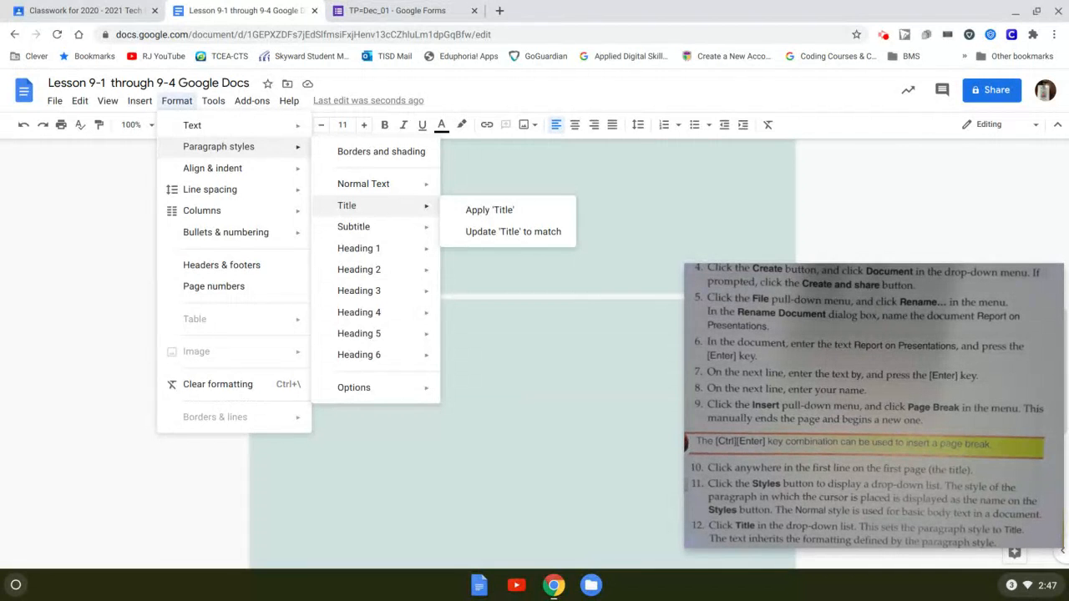
pyautogui.moveTo(393, 190)
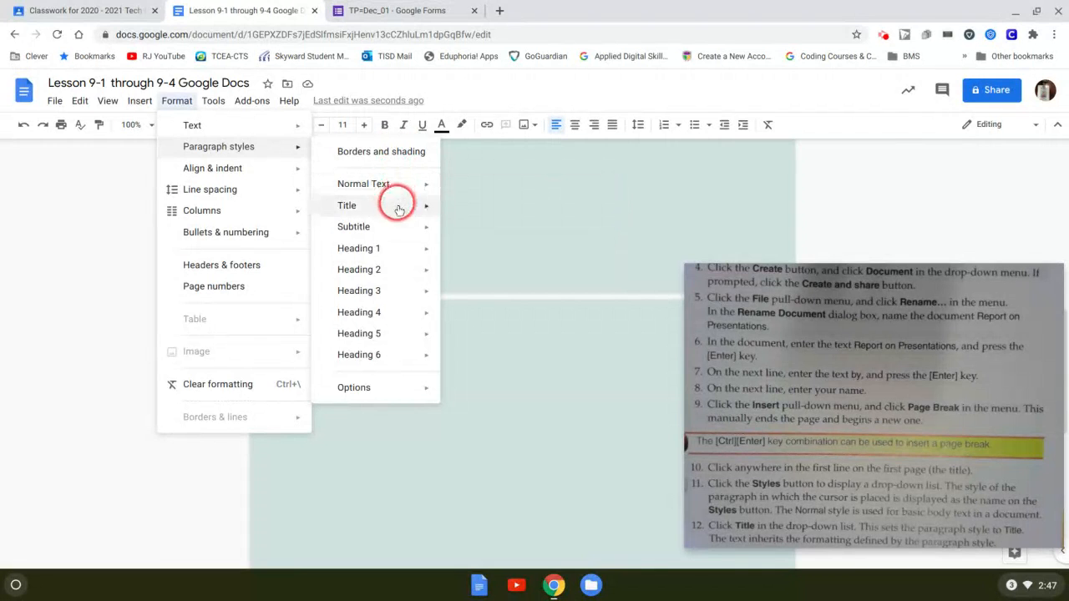
pyautogui.moveTo(404, 399)
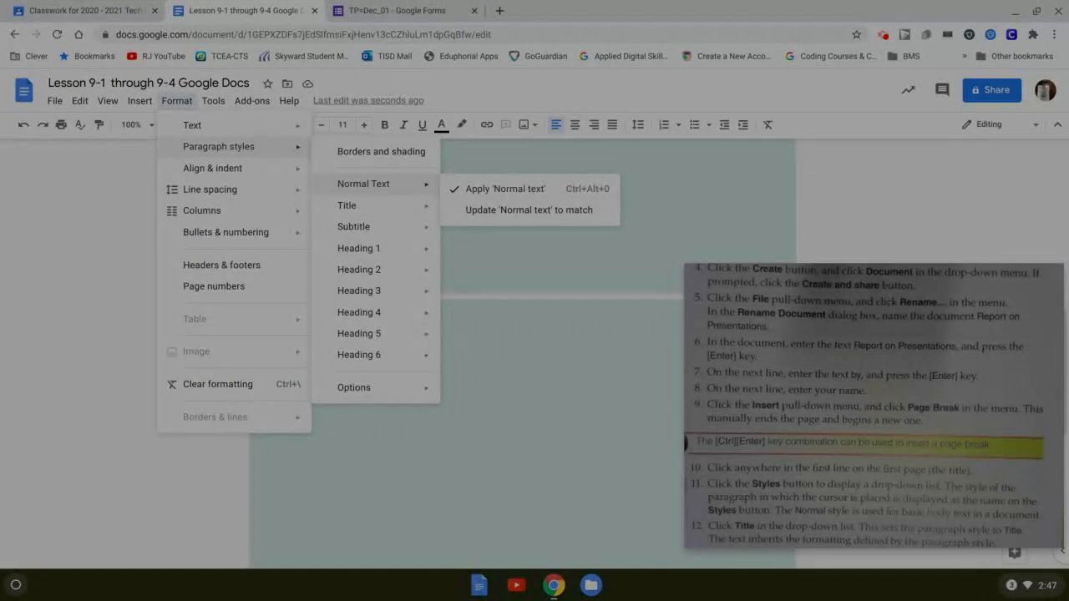
pyautogui.moveTo(34, 63); pyautogui.dragTo(651, 493)
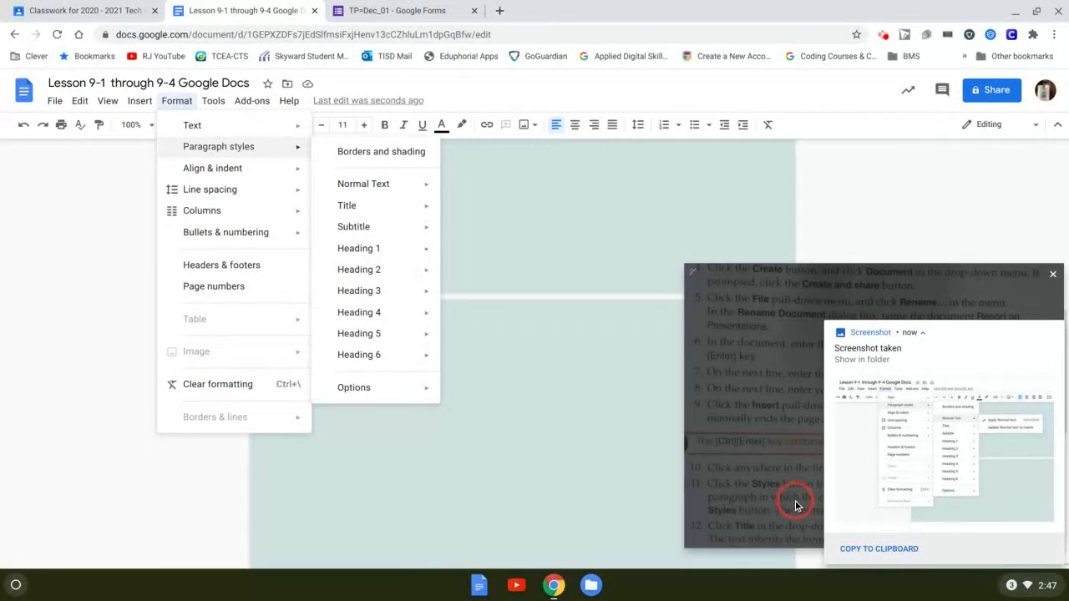
pyautogui.click(378, 471)
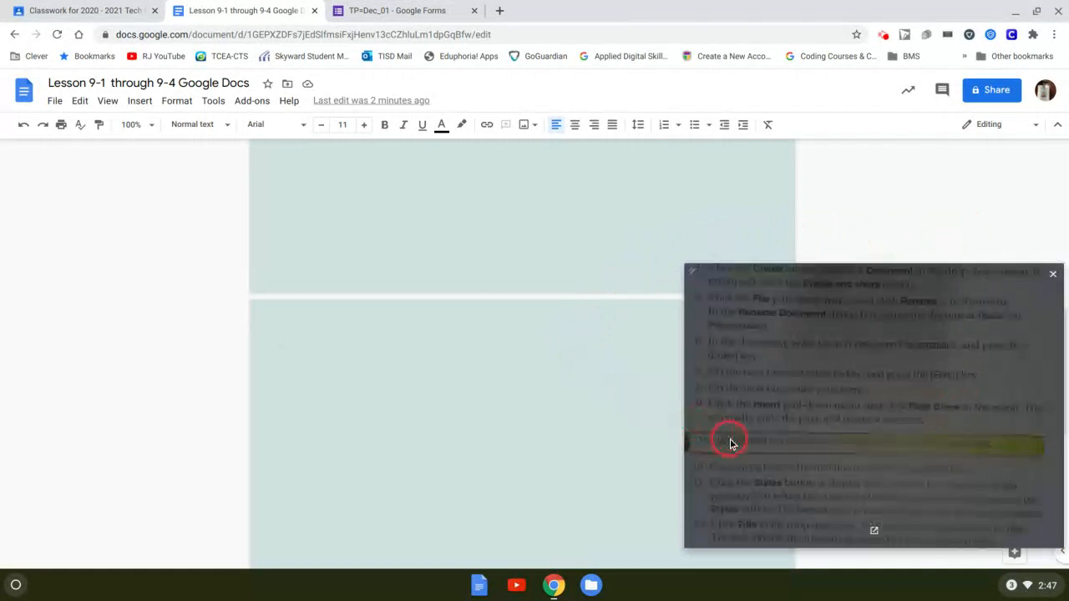
# - Apply the Title paragraph style to the blank first line of the new page
pyautogui.click(507, 399)
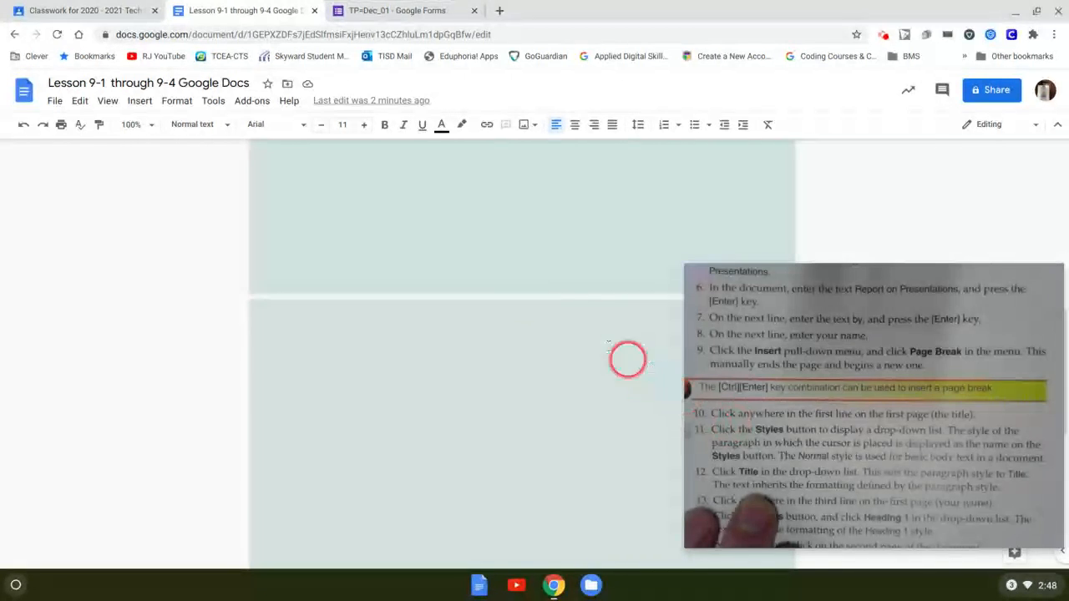
pyautogui.click(176, 100)
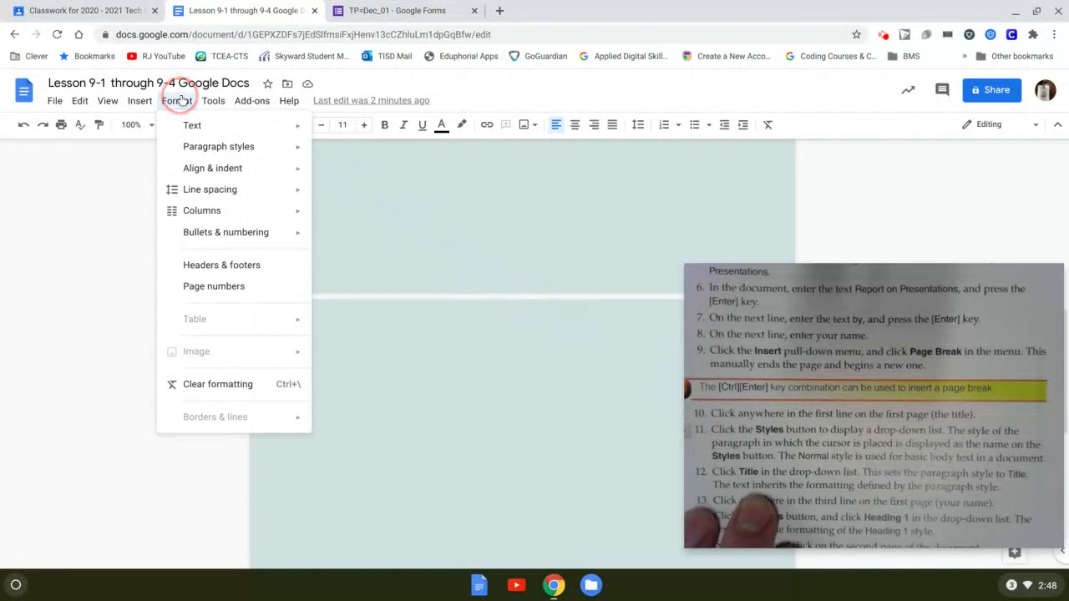
pyautogui.moveTo(206, 149)
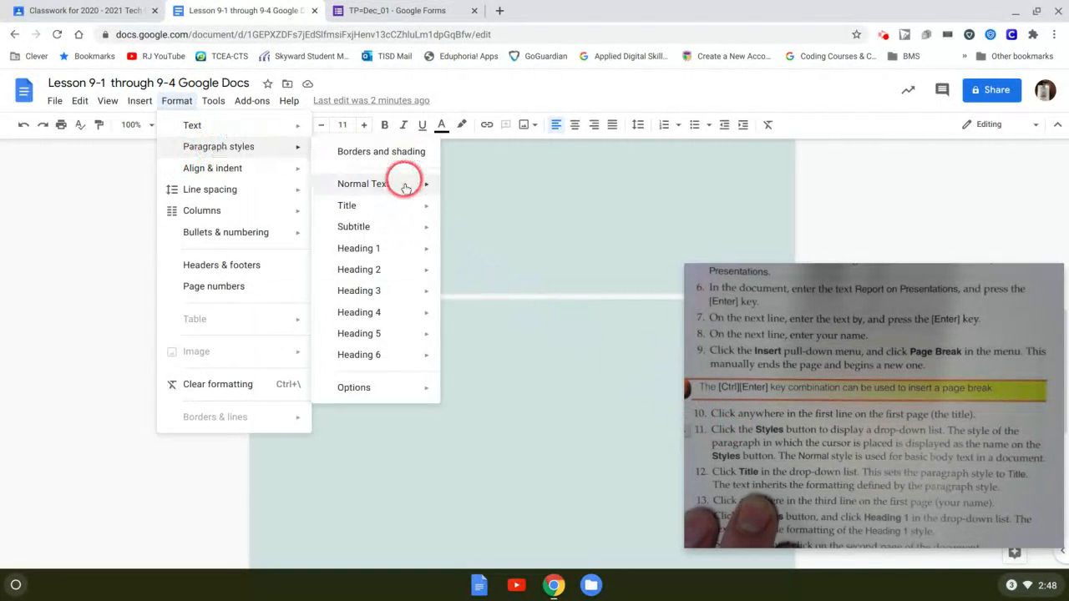
pyautogui.moveTo(398, 209)
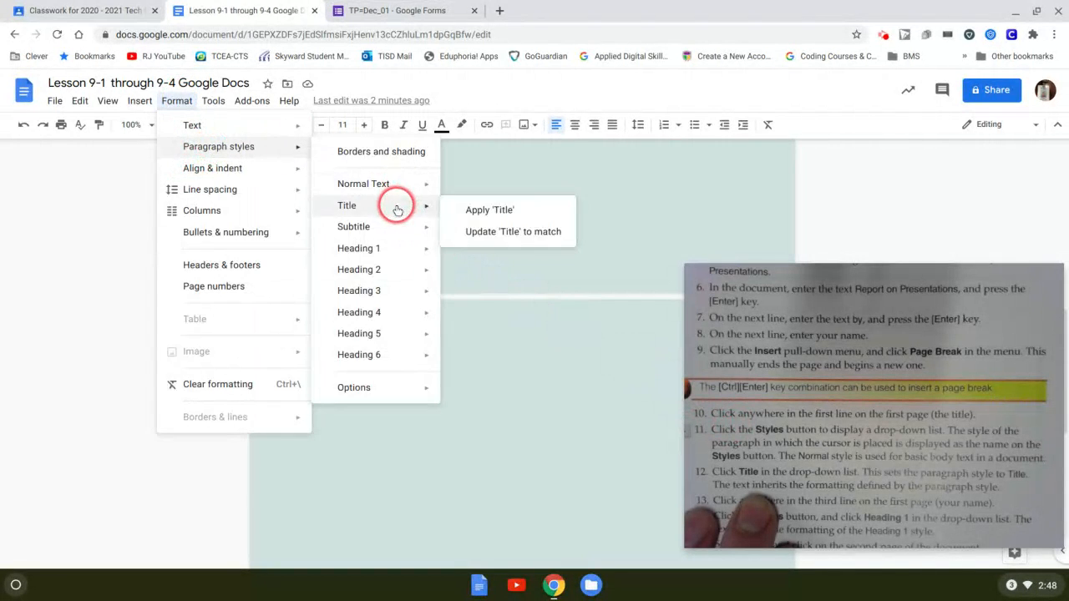
pyautogui.click(508, 210)
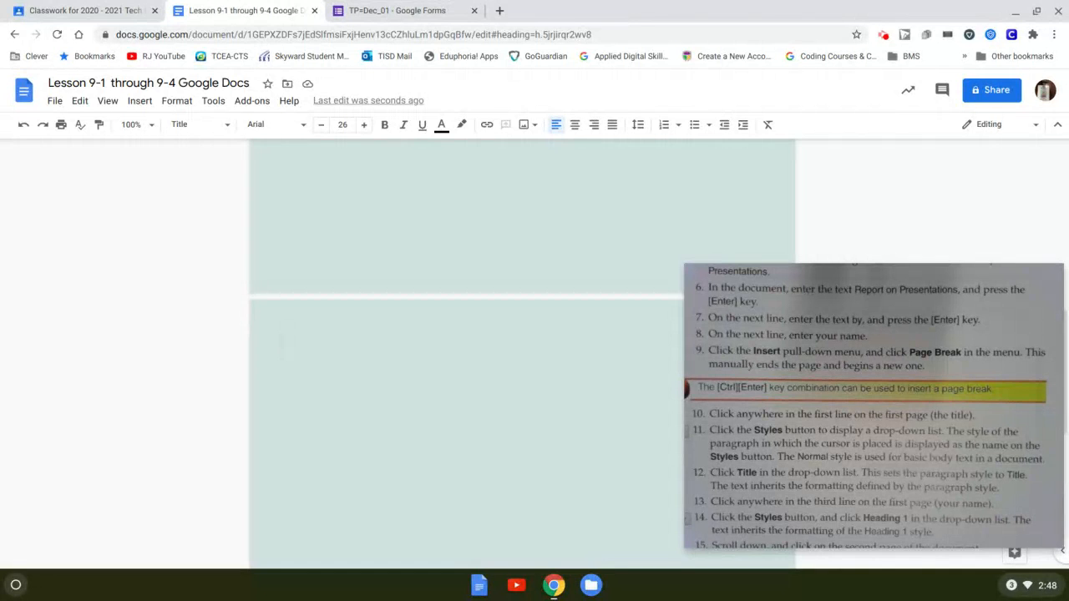
# - Enter the title "Paragraph Styles" and put the author's full name on the line below it
pyautogui.write('Paragra')
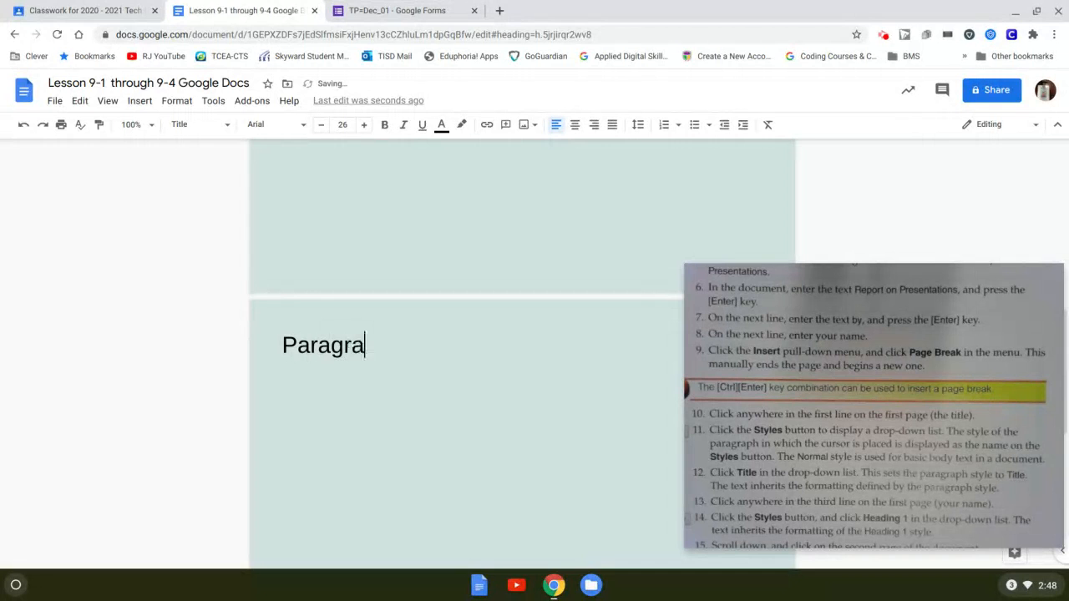
pyautogui.write('ph Styles')
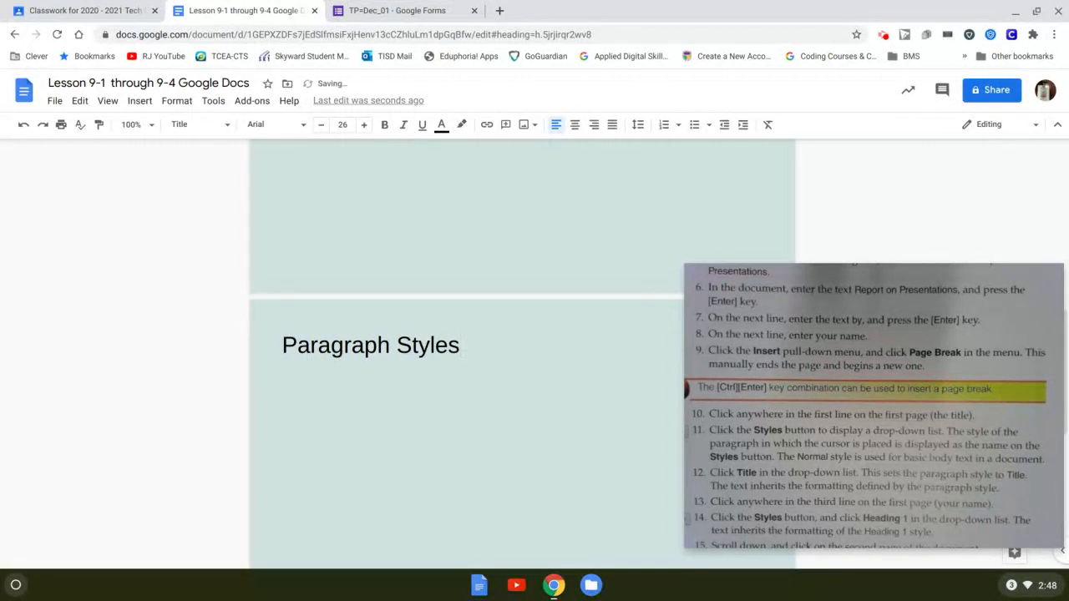
pyautogui.press('Return')
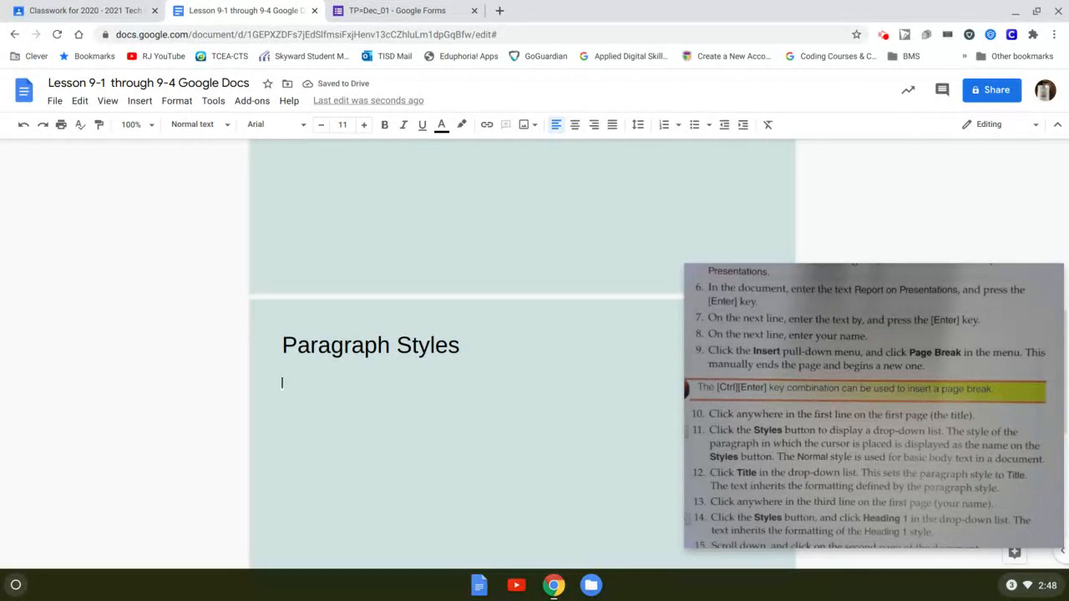
pyautogui.write('Richard Johnson')
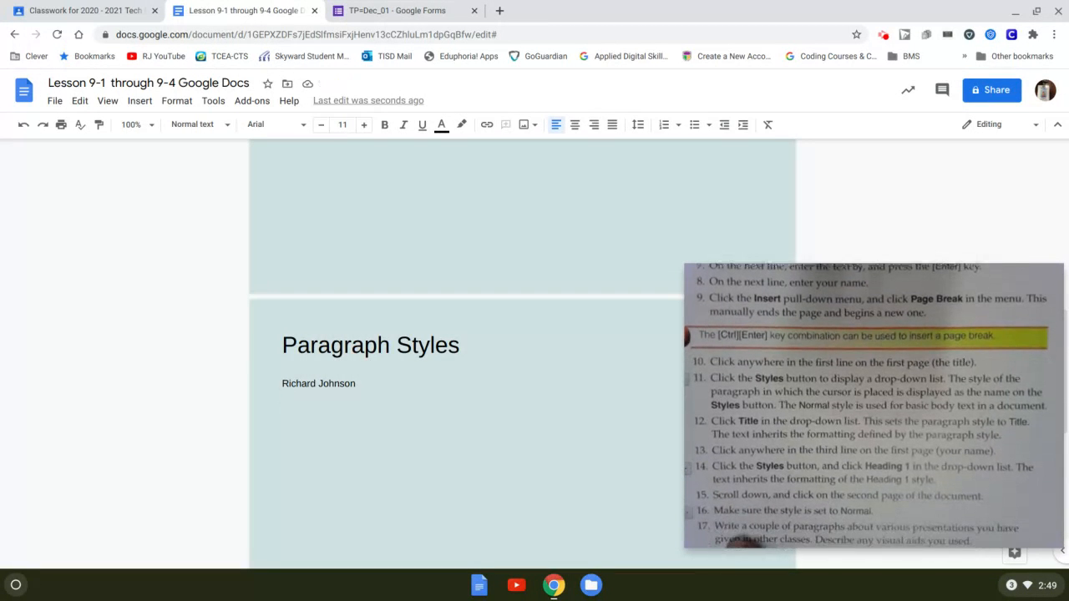
# - Apply the Heading 1 style to the blank line below the author's name and enter "Heading 1" there
pyautogui.click(533, 220)
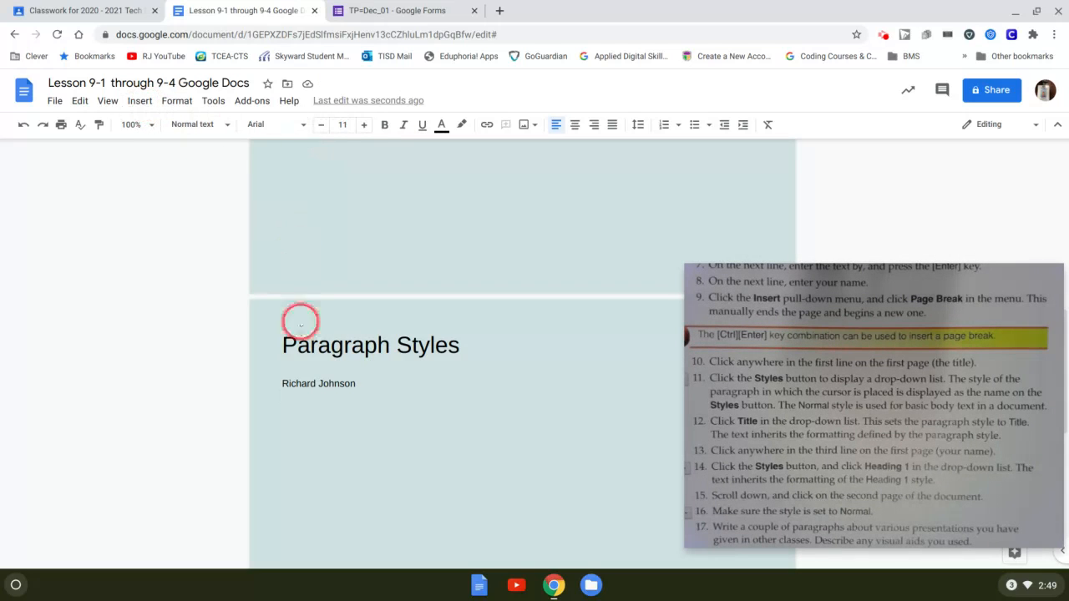
pyautogui.click(283, 398)
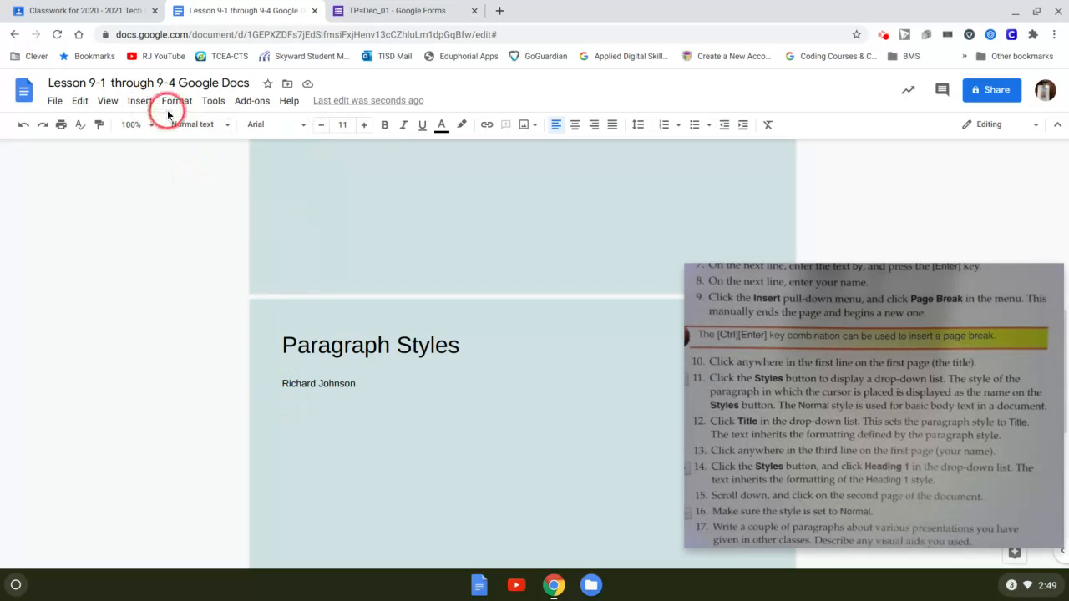
pyautogui.click(138, 101)
pyautogui.moveTo(176, 101)
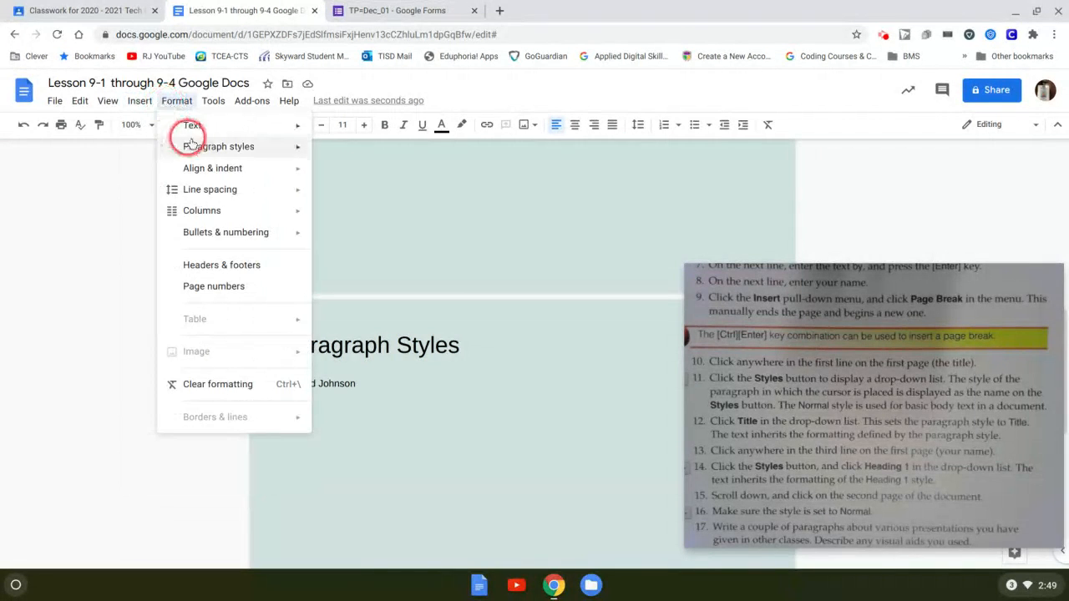
pyautogui.moveTo(193, 142)
pyautogui.moveTo(375, 249)
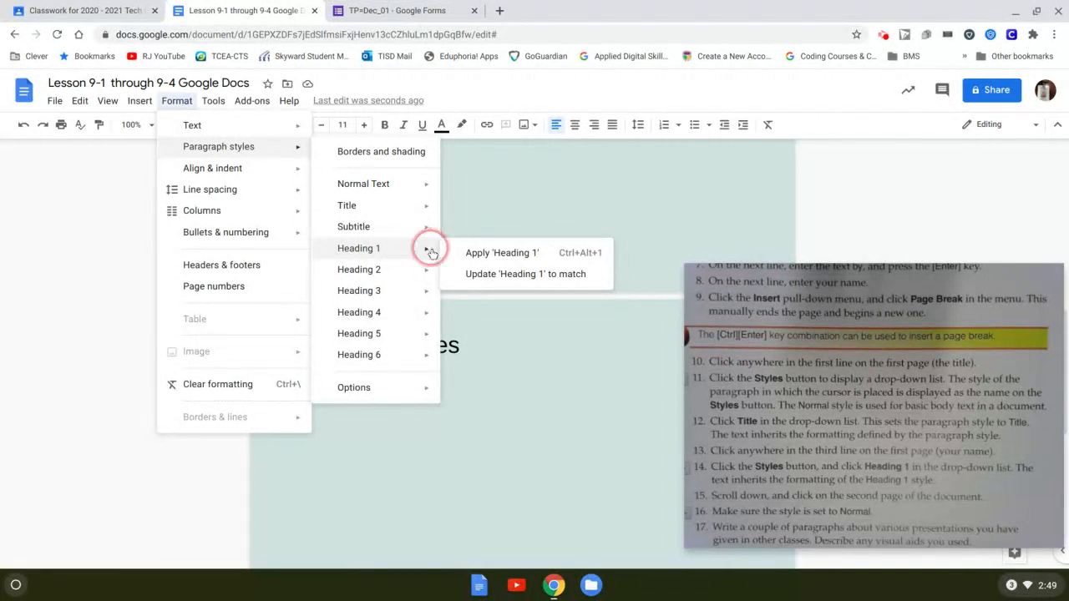
pyautogui.click(483, 255)
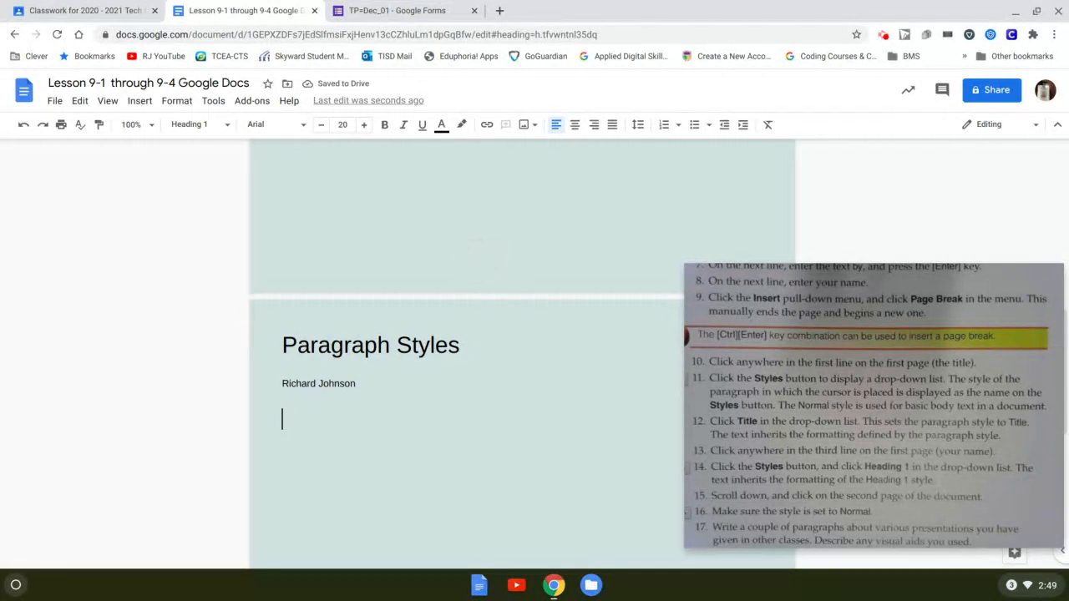
pyautogui.write('Heading 1')
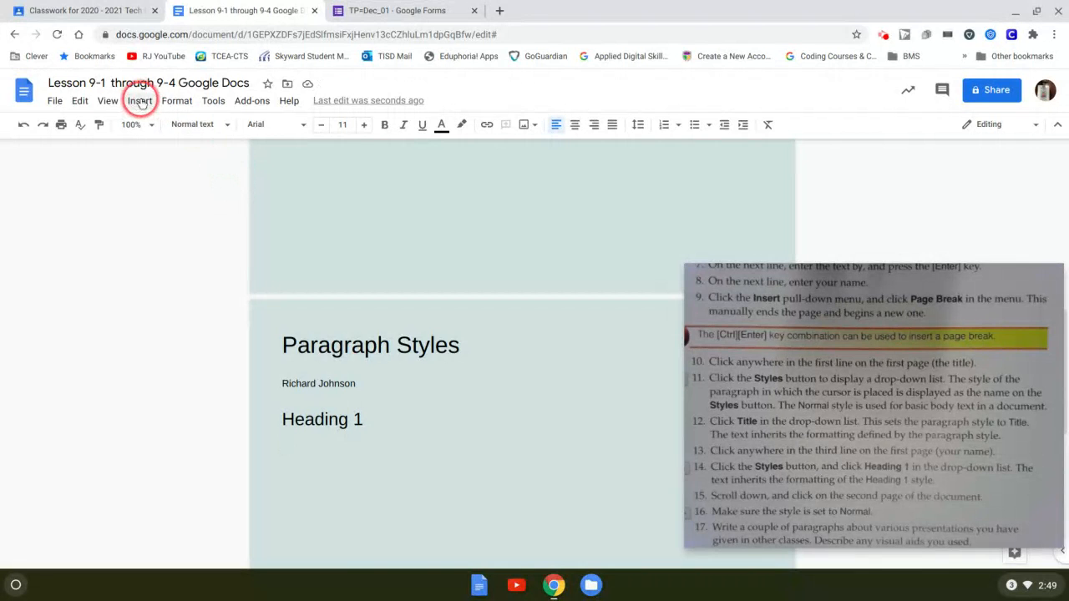
# - Apply the Heading 2 style to the line below "Heading 1" and enter "Heading 2", followed by a new line
pyautogui.click(172, 100)
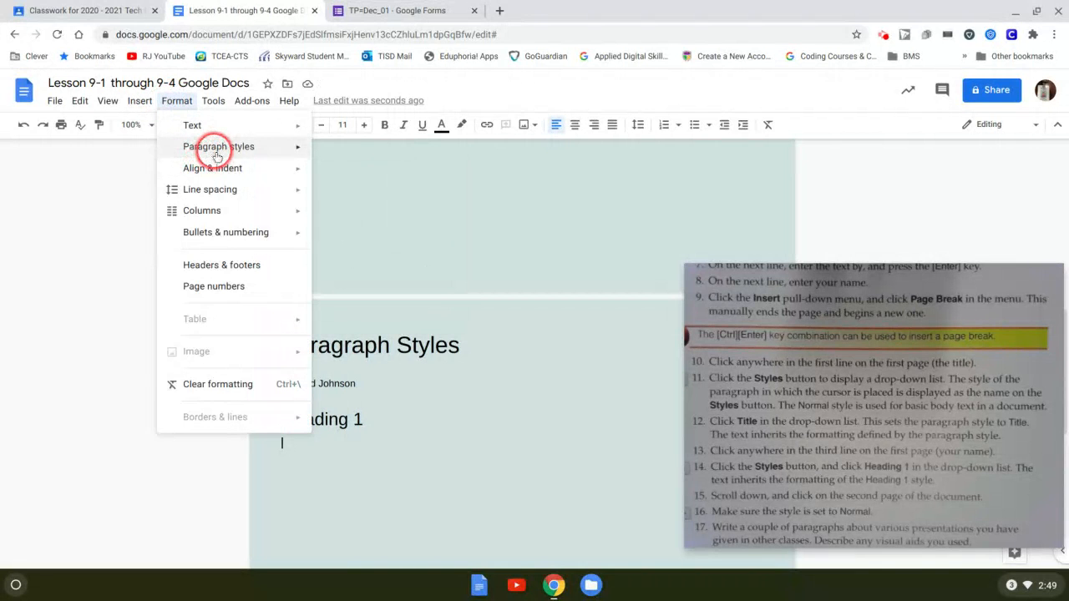
pyautogui.moveTo(270, 150)
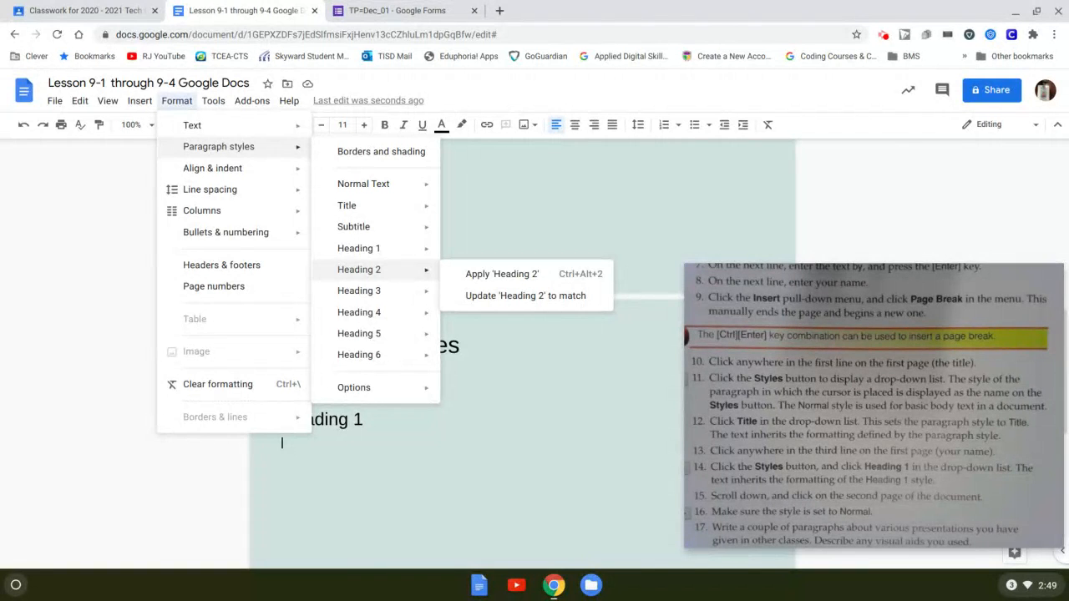
pyautogui.click(490, 275)
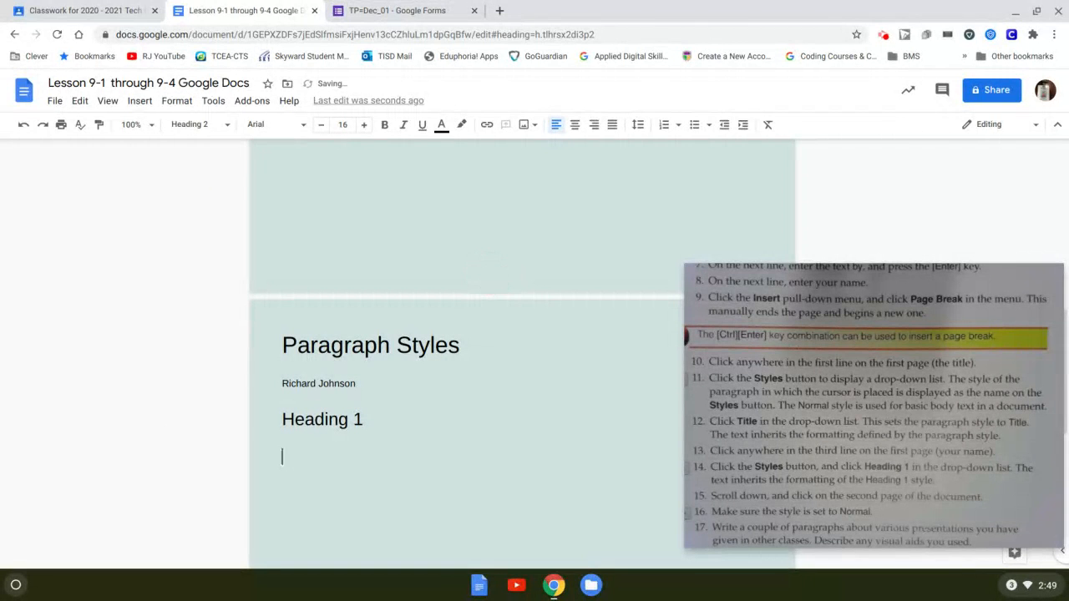
pyautogui.write('Heading 2')
pyautogui.press('Return')
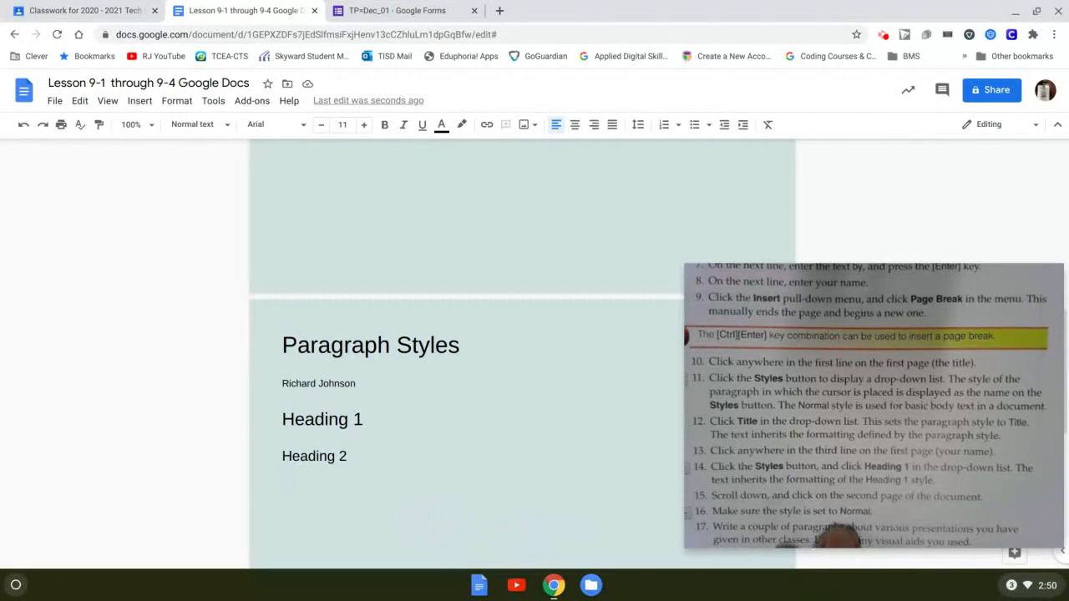
# - Check the Normal Text paragraph style options for the blank line below "Heading 2" and return to that line
pyautogui.click(176, 102)
pyautogui.moveTo(217, 148)
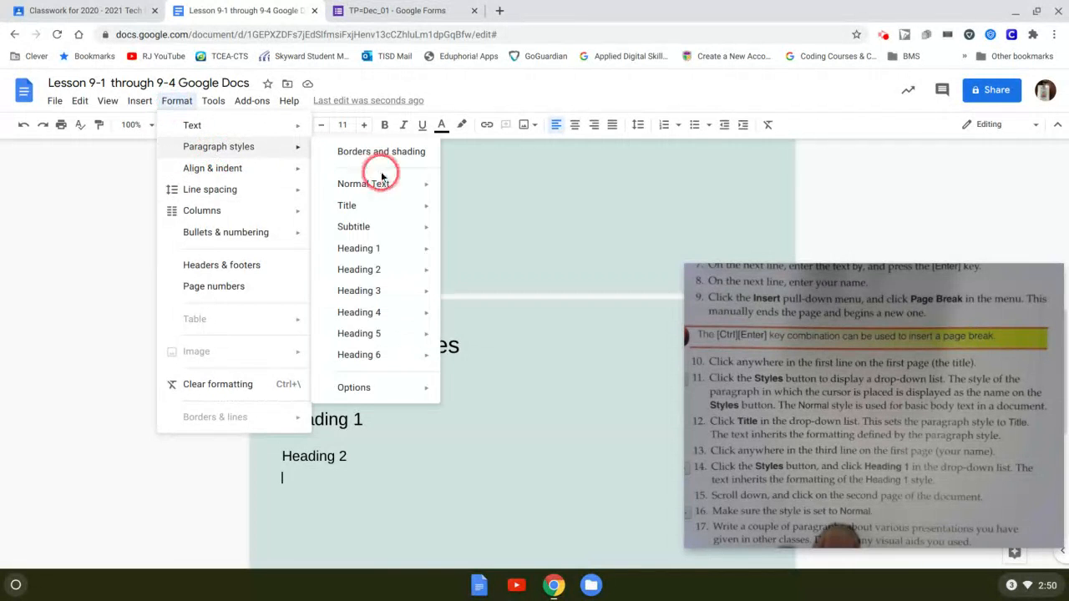
pyautogui.moveTo(383, 187)
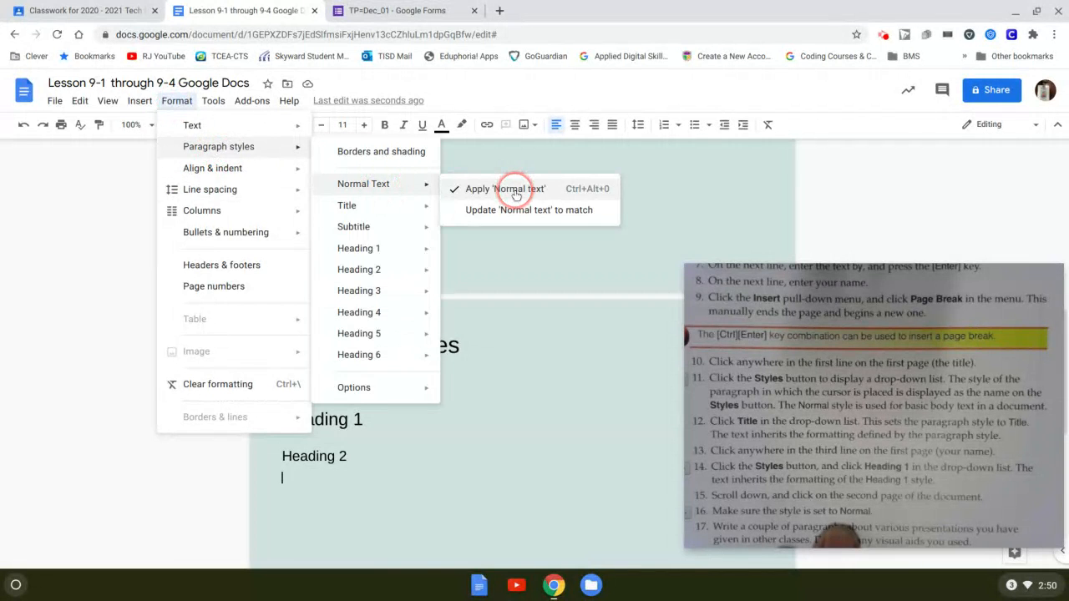
pyautogui.click(343, 531)
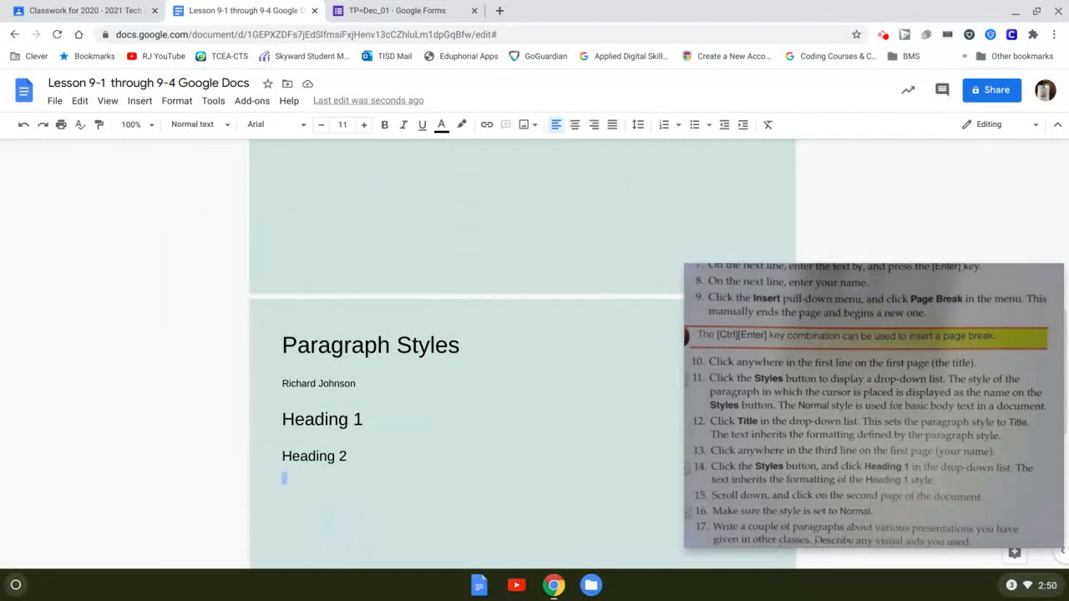
pyautogui.moveTo(750, 479)
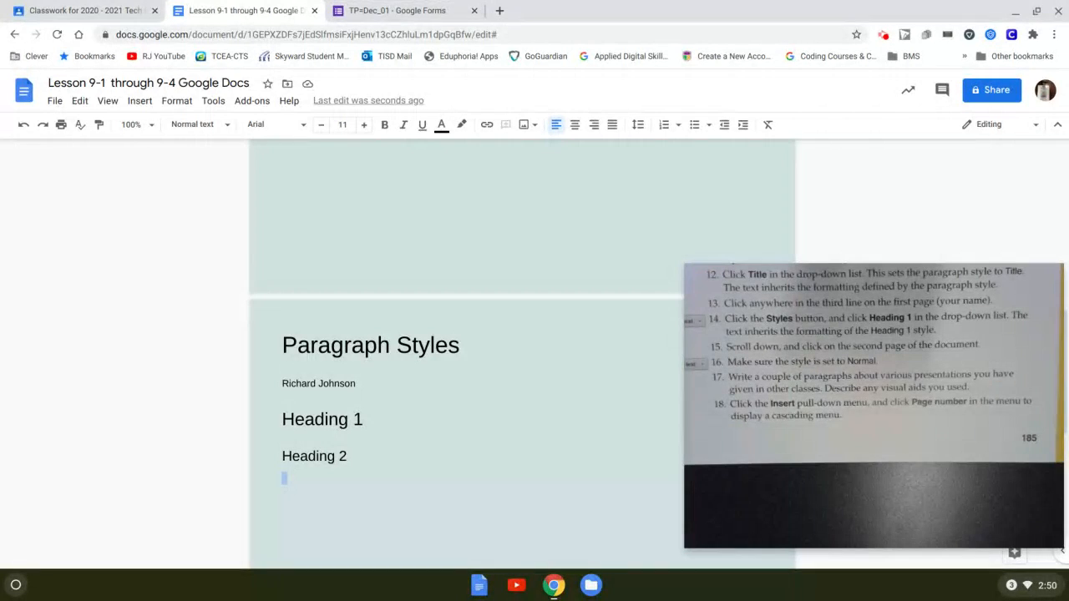
pyautogui.click(288, 480)
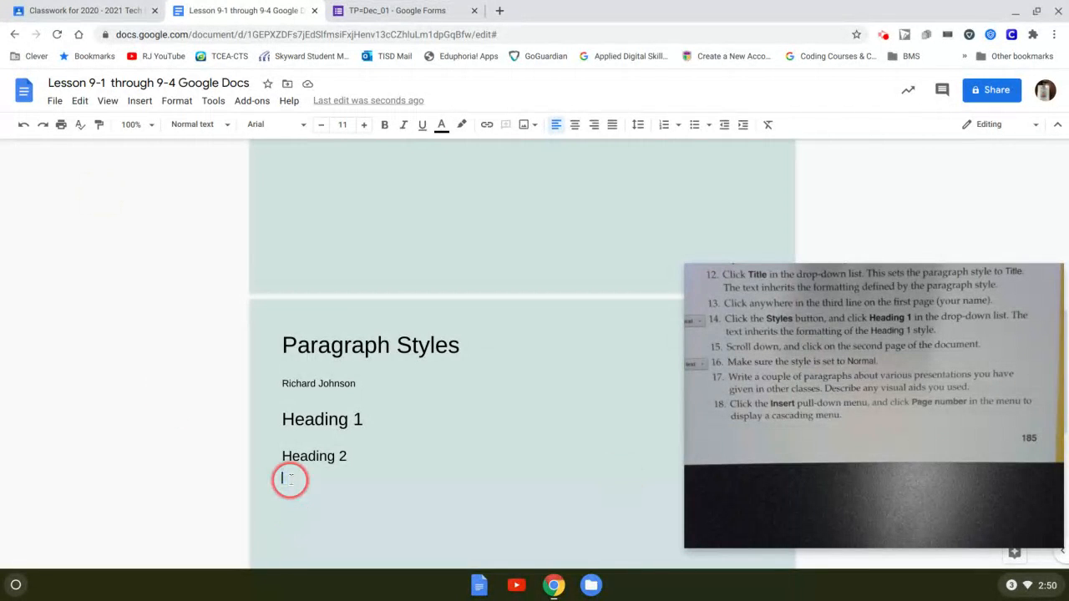
# - Search the web for "Information of mars" in a new browser tab
pyautogui.click(500, 11)
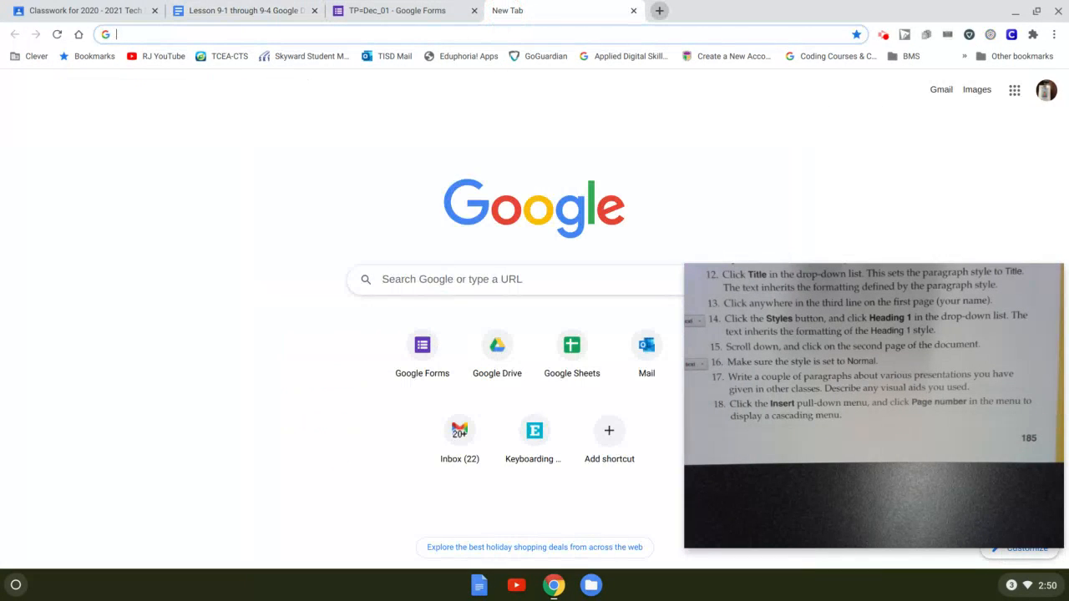
pyautogui.write('mar')
pyautogui.press('BackSpace')
pyautogui.press('BackSpace')
pyautogui.press('BackSpace')
pyautogui.press('BackSpace')
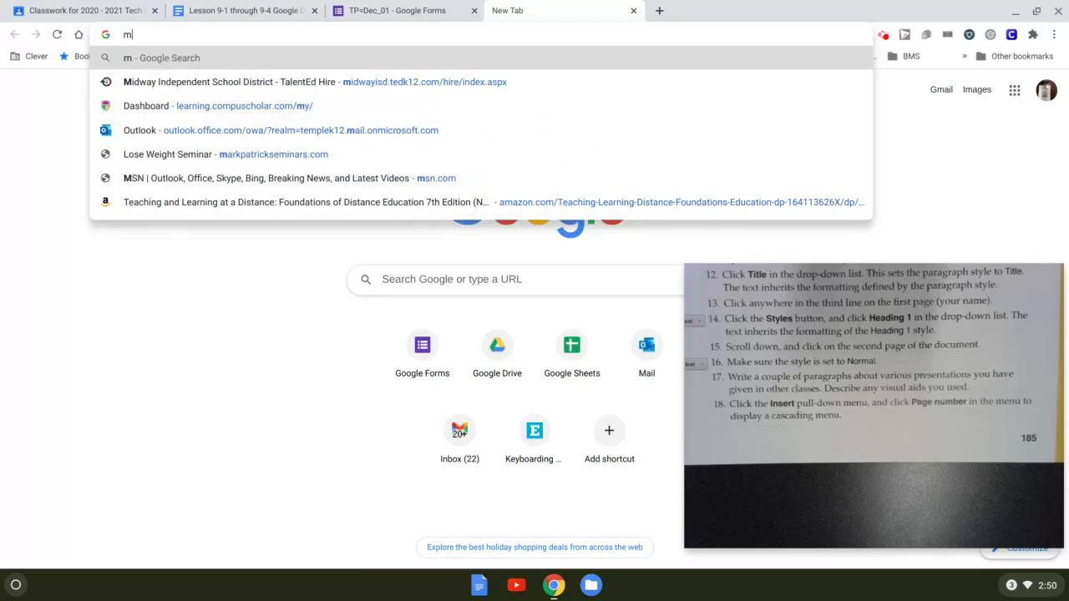
pyautogui.write('Informati')
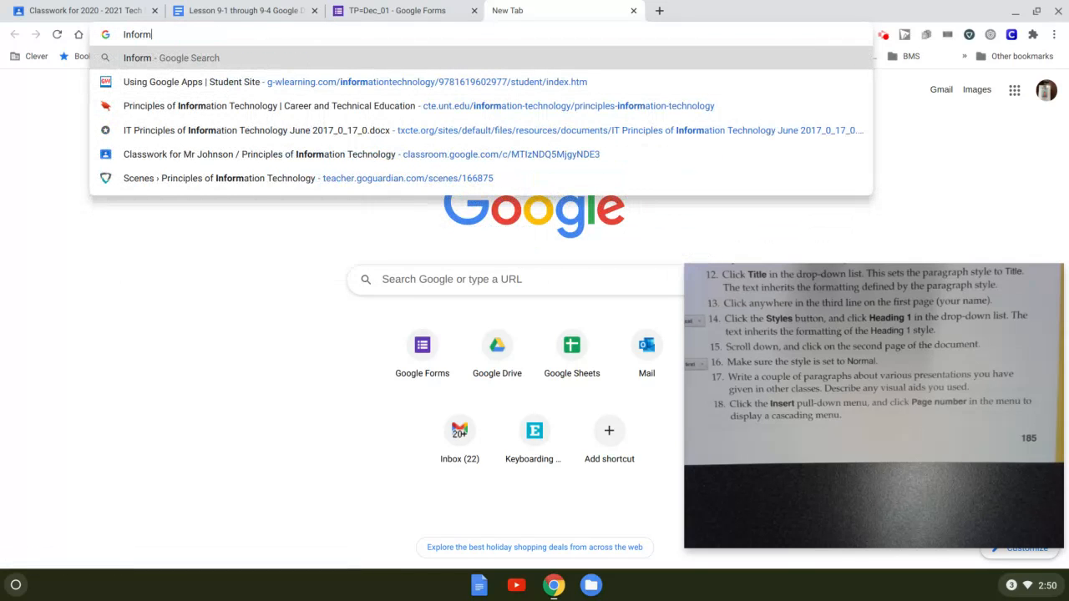
pyautogui.write('on of mars')
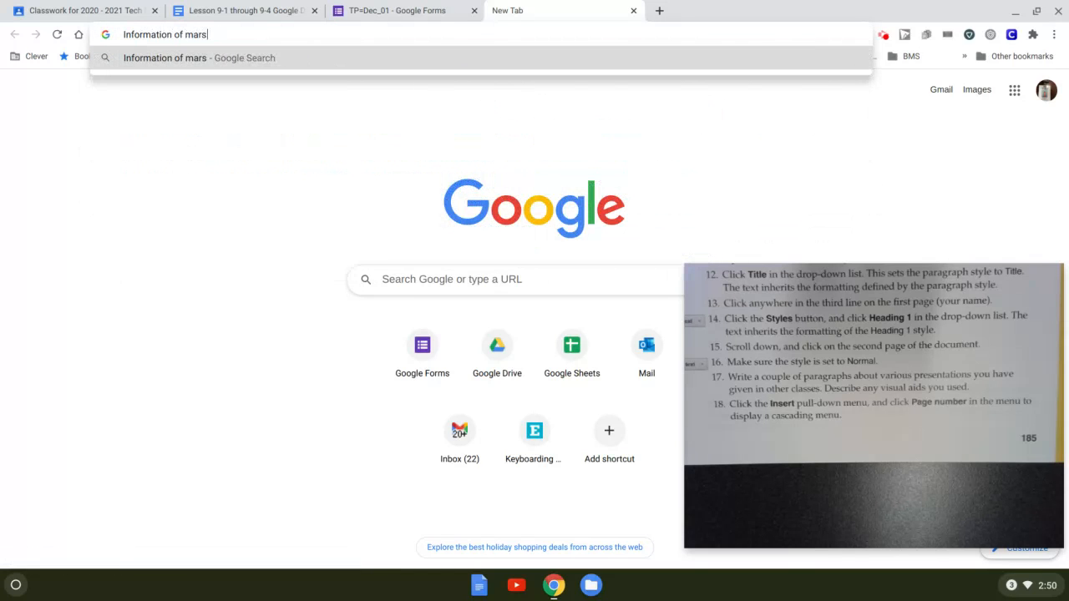
pyautogui.press('Return')
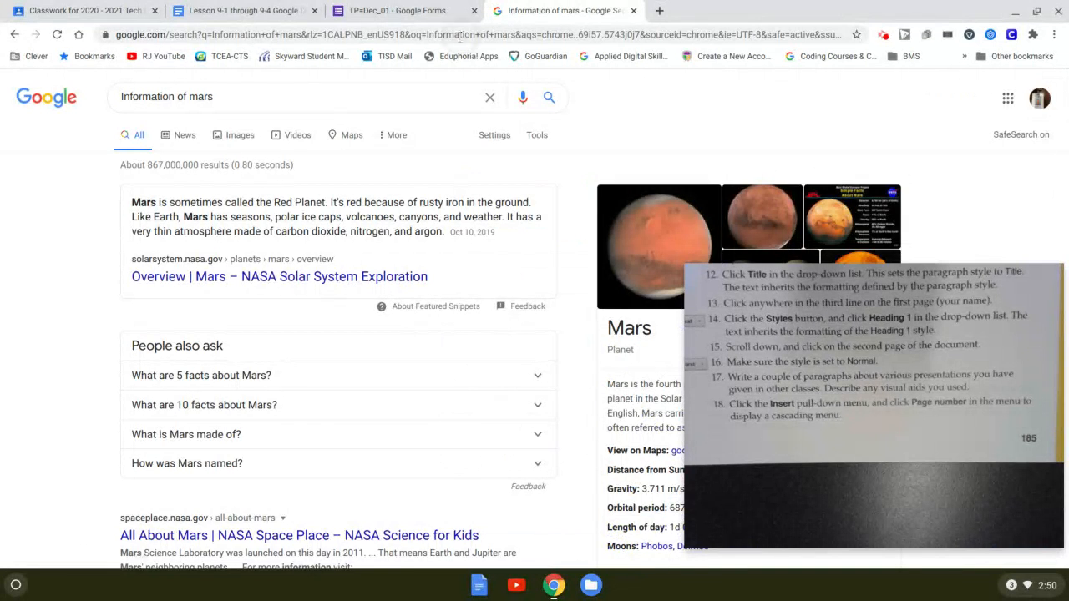
# - Open the National Geographic search result "Mars, the red planet: Facts and information"
pyautogui.scroll(-3, 242, 394)
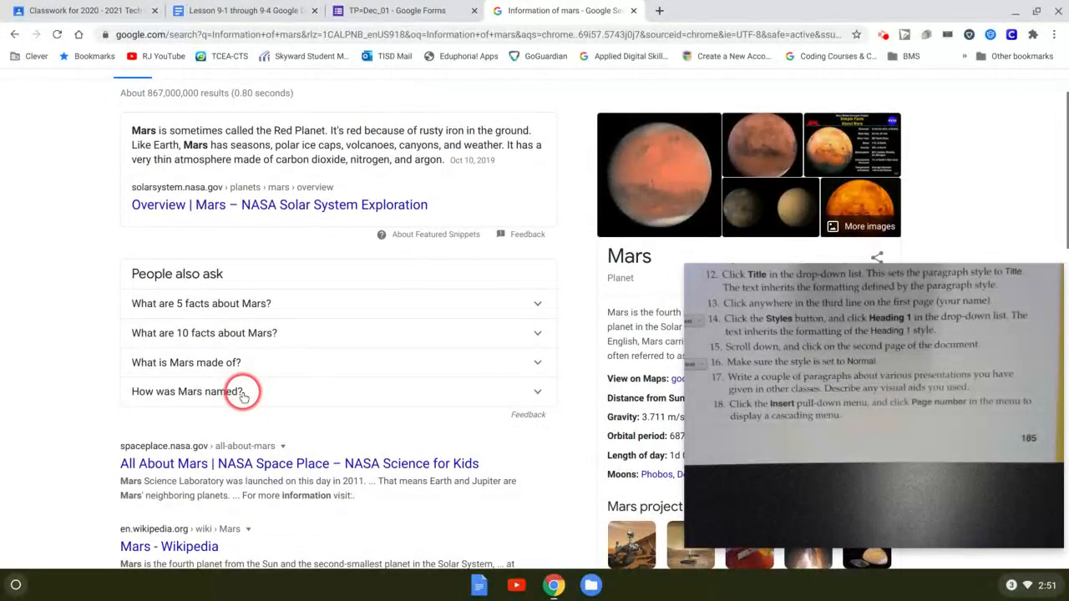
pyautogui.scroll(-3, 247, 398)
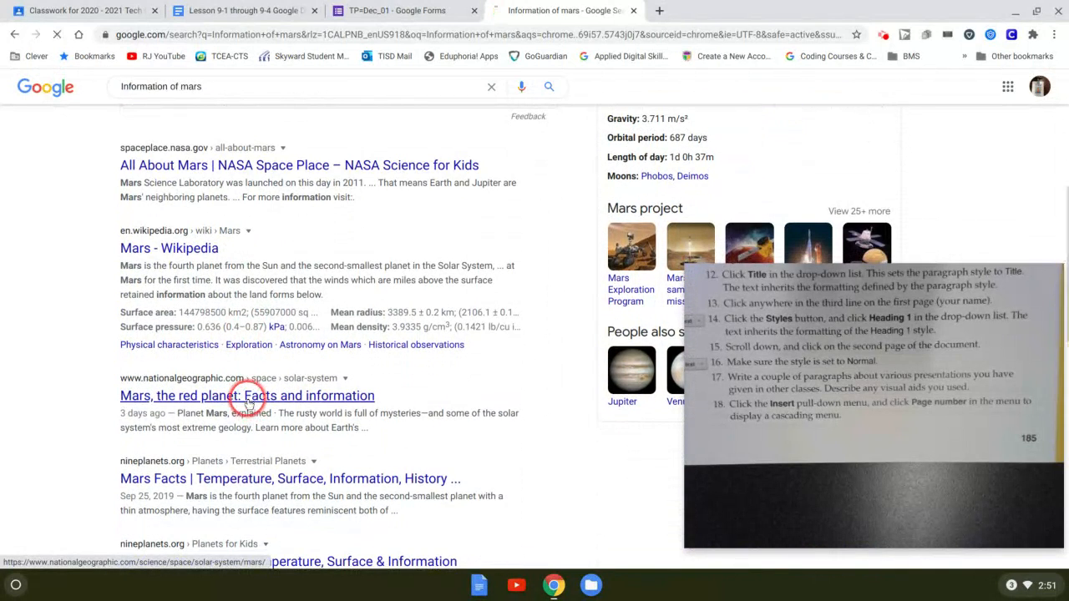
pyautogui.click(249, 406)
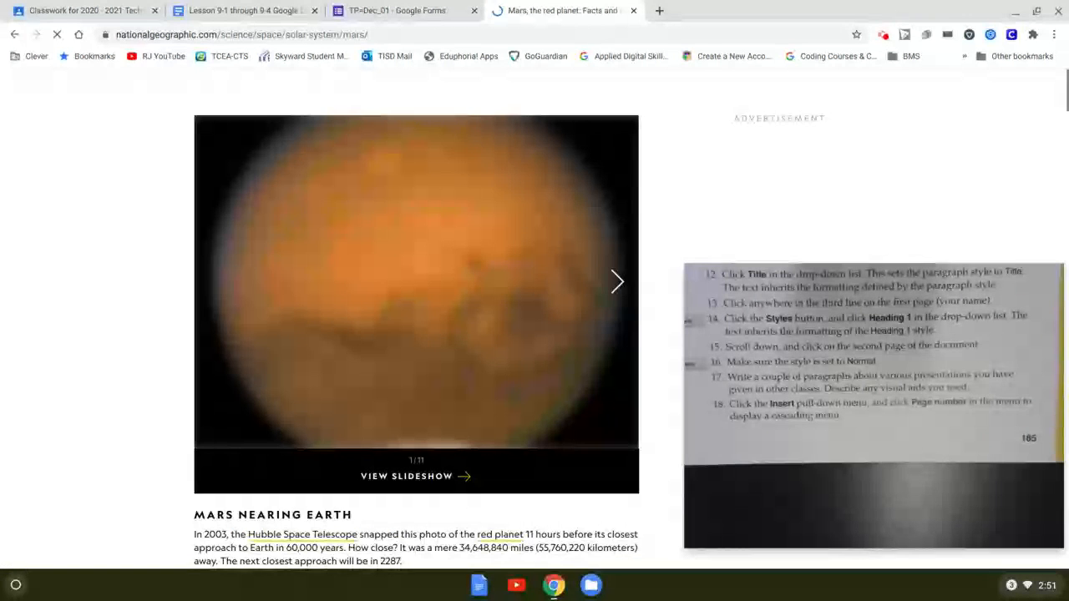
# - Copy the article's two opening paragraphs, starting at "THE RED PLANET", into the Google Docs document on the line below "Heading 2"
pyautogui.scroll(-3, 254, 389)
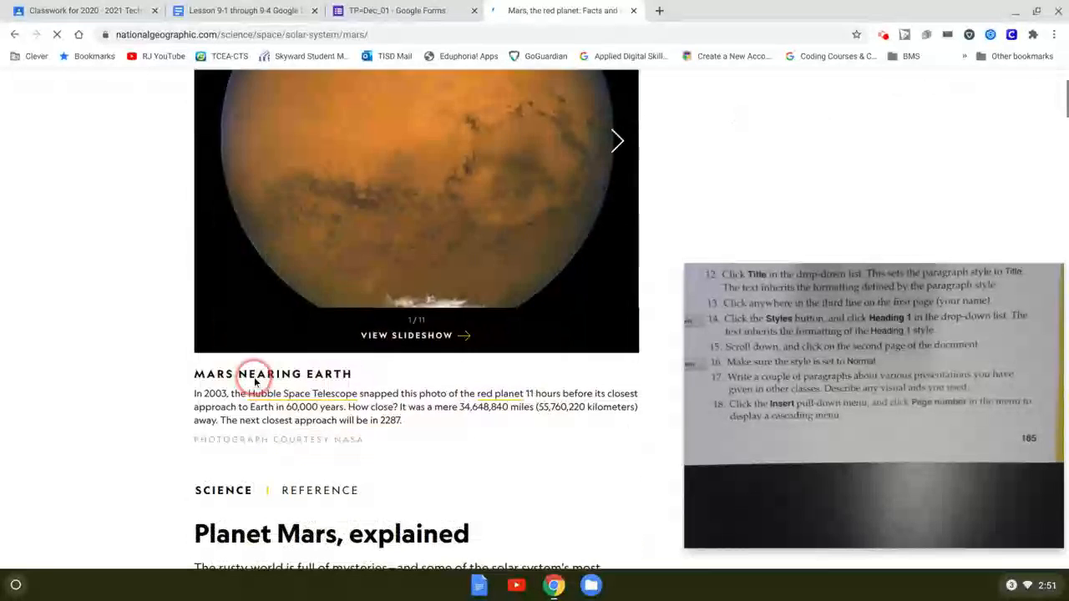
pyautogui.scroll(-2, 255, 381)
pyautogui.scroll(-5, 253, 376)
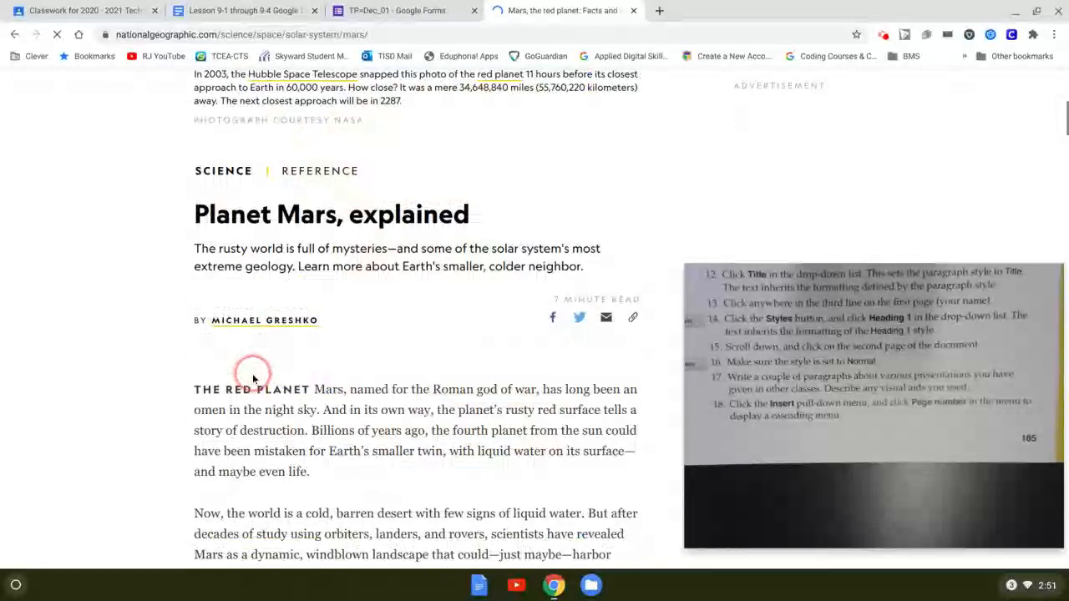
pyautogui.scroll(-5, 253, 379)
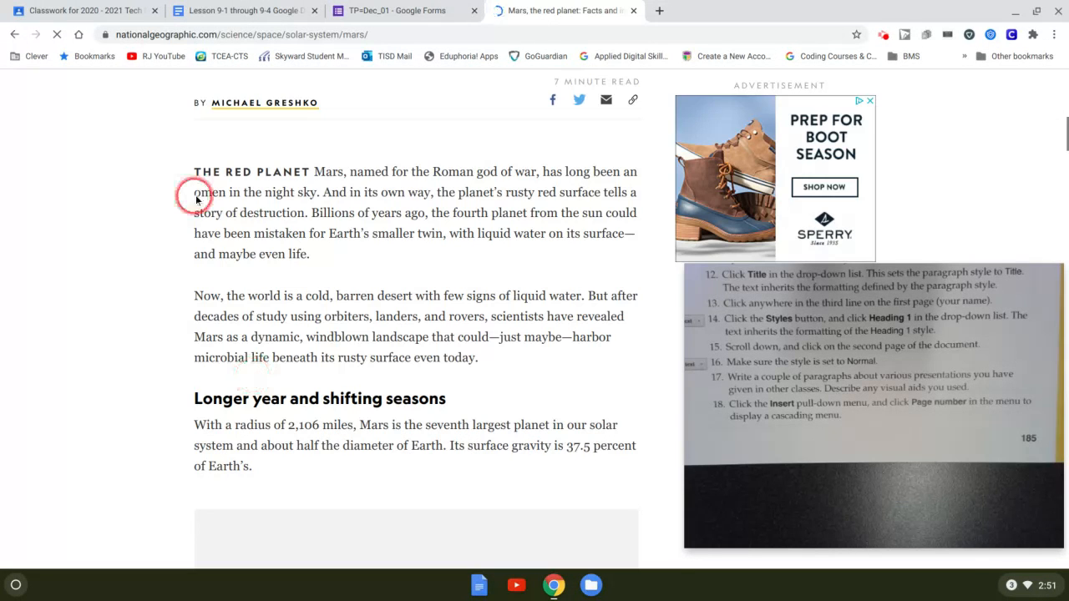
pyautogui.moveTo(193, 171); pyautogui.dragTo(484, 366)
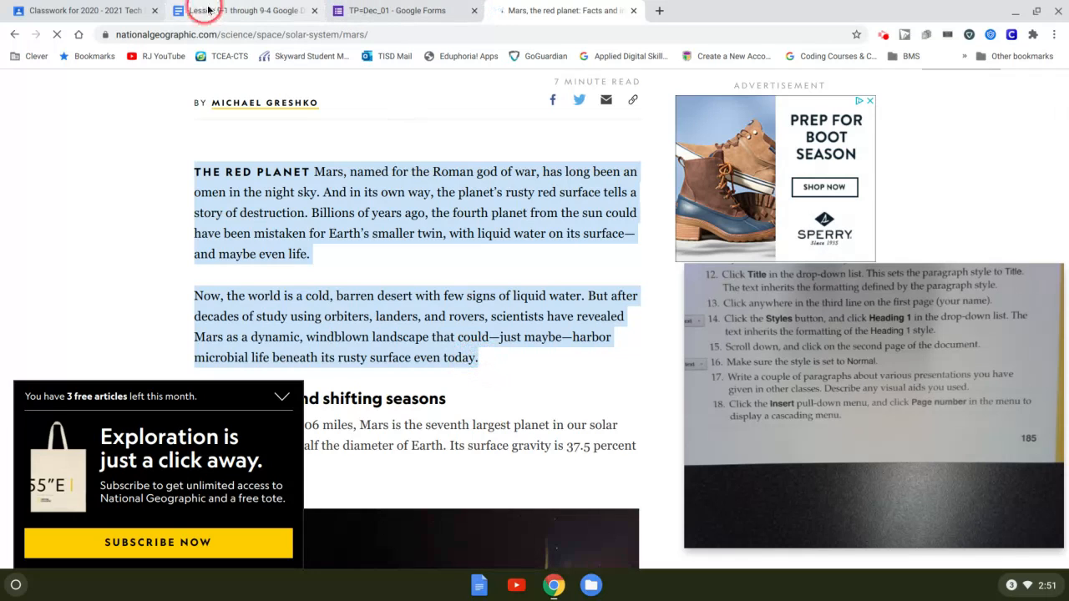
pyautogui.click(242, 11)
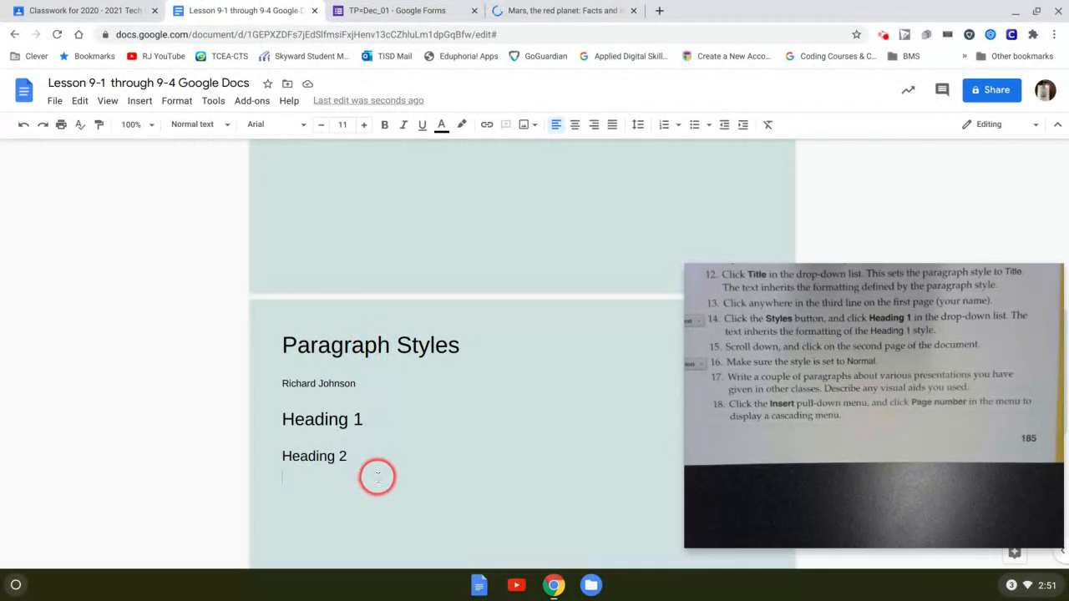
pyautogui.hotkey('ctrl', 'v')
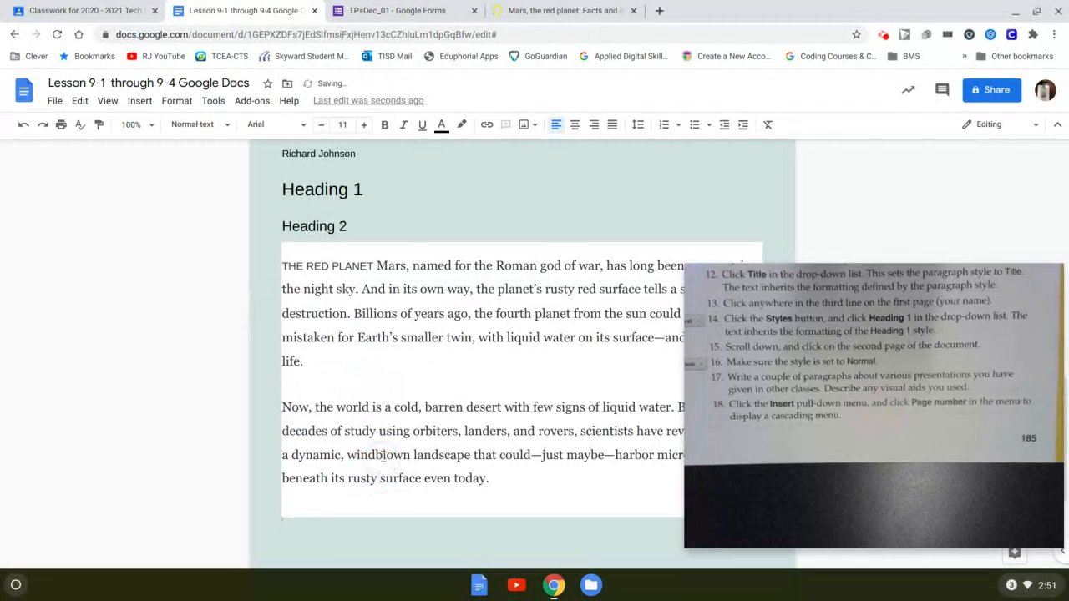
# - Reduce the font size of both pasted Mars paragraphs by one point overall
pyautogui.click(489, 481)
pyautogui.moveTo(476, 479); pyautogui.dragTo(291, 255)
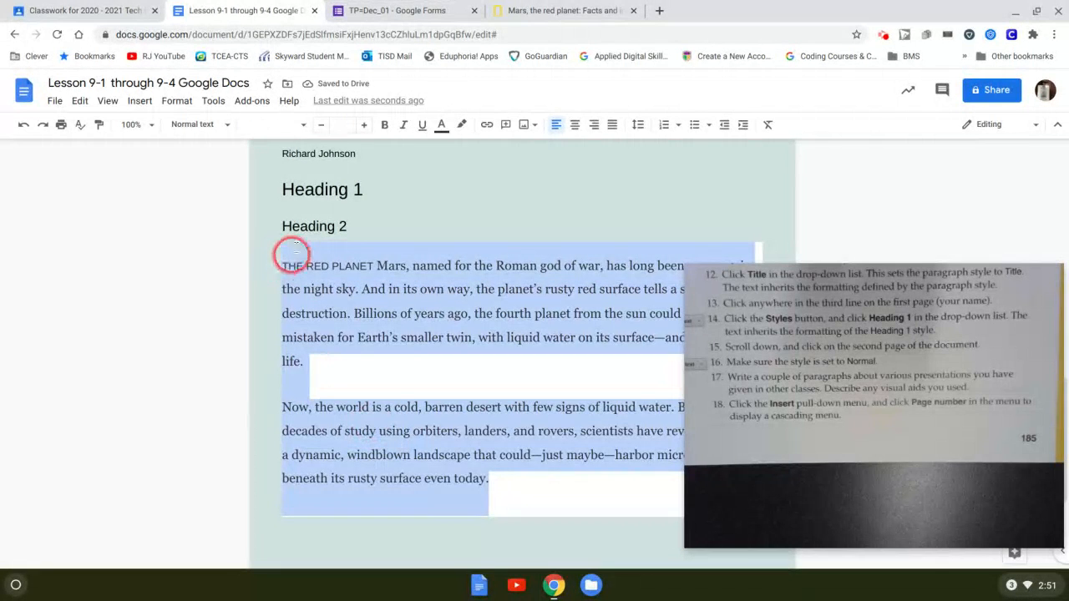
pyautogui.click(363, 127)
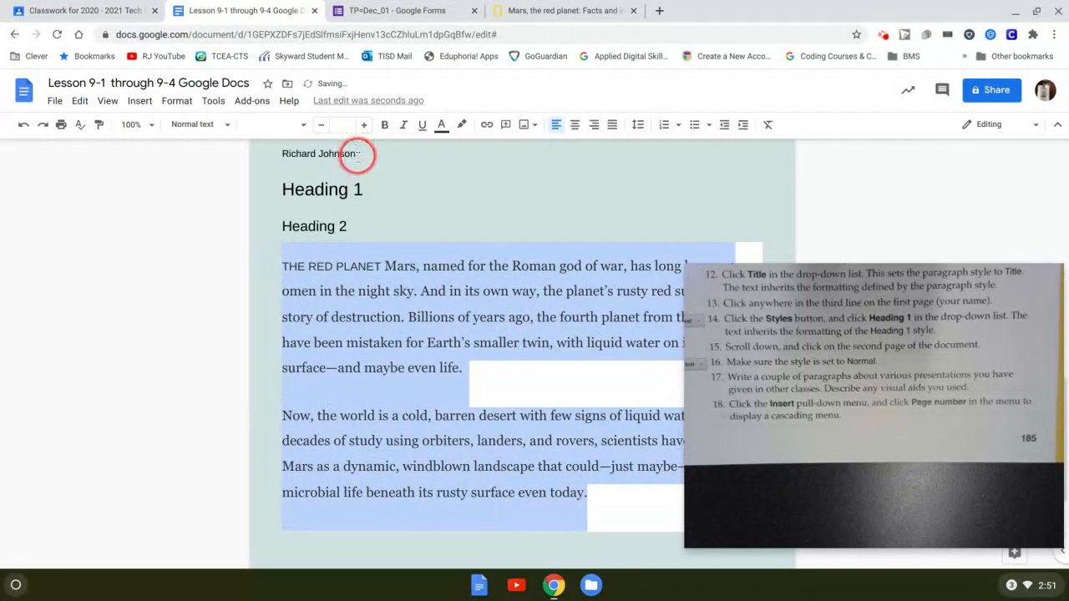
pyautogui.click(321, 125)
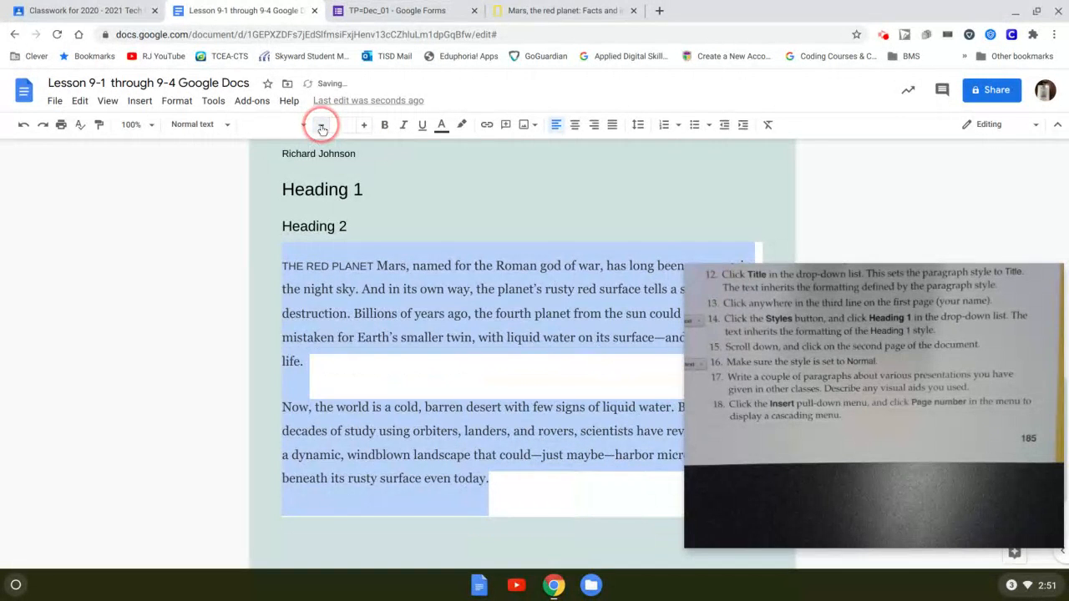
pyautogui.click(322, 127)
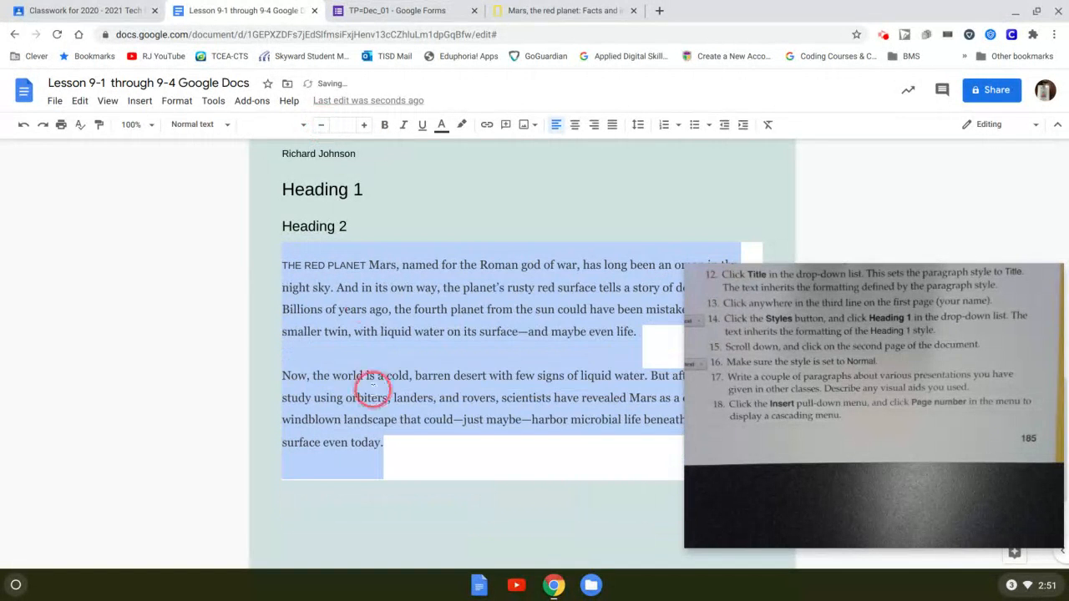
pyautogui.click(405, 479)
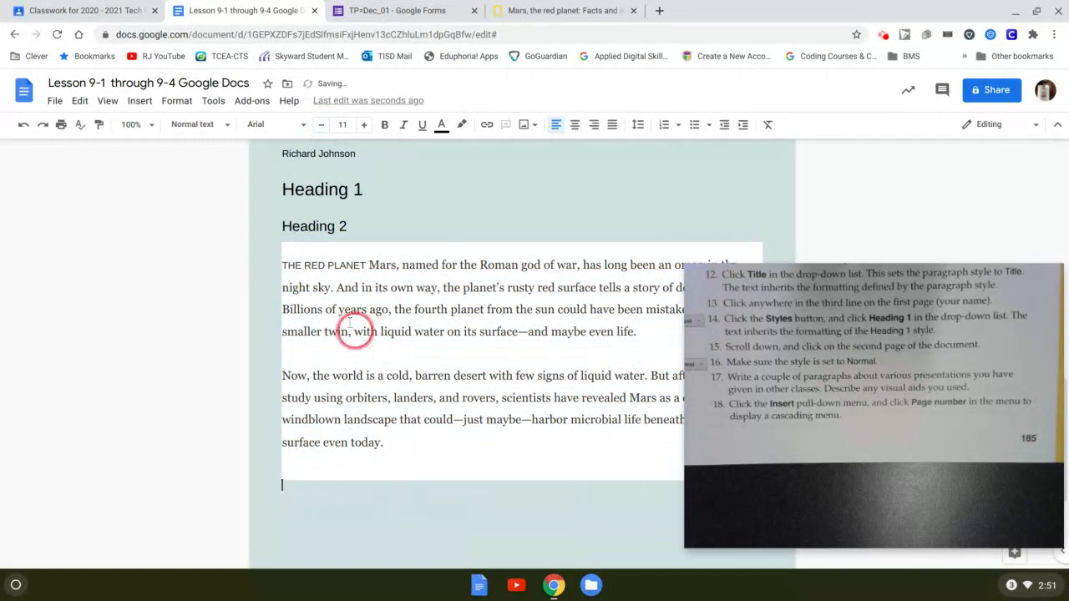
# - Make the opening words "THE RED PLANET Mars," bold and return to the blank line below the paragraphs
pyautogui.moveTo(283, 265); pyautogui.dragTo(394, 267)
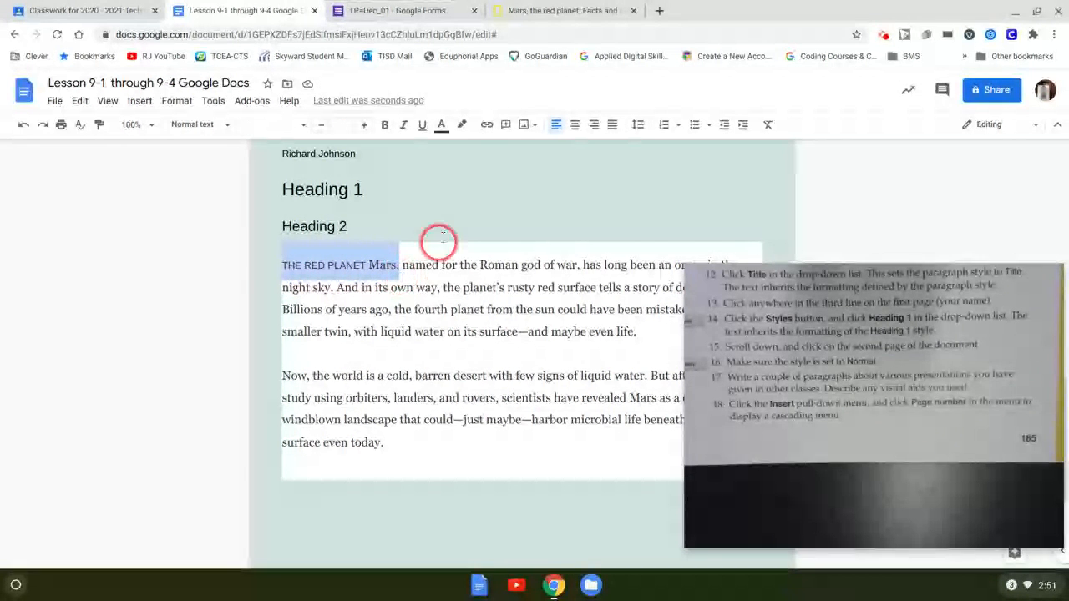
pyautogui.click(387, 125)
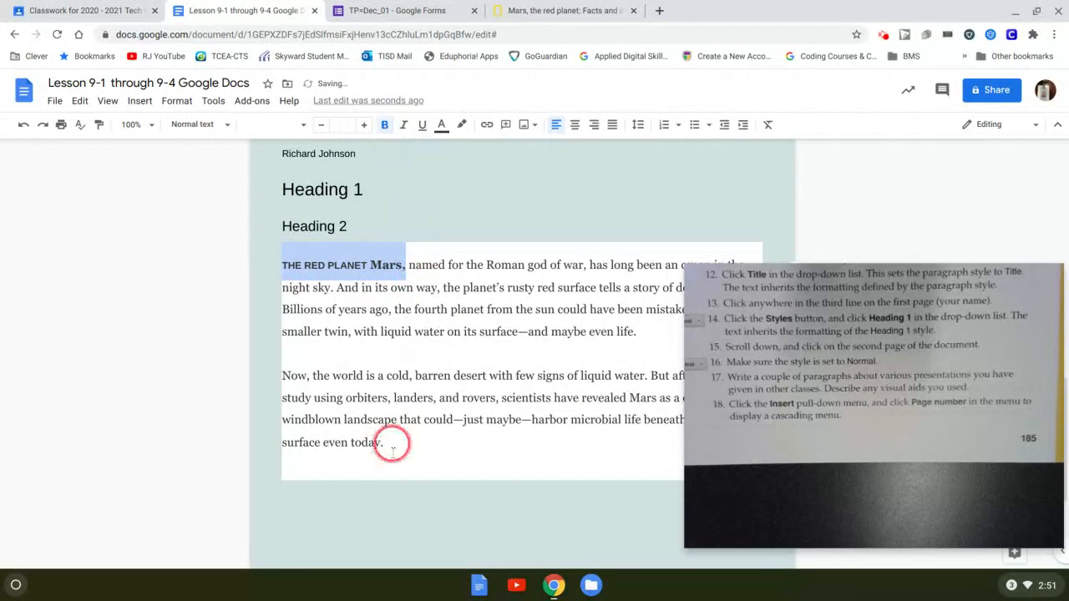
pyautogui.click(410, 499)
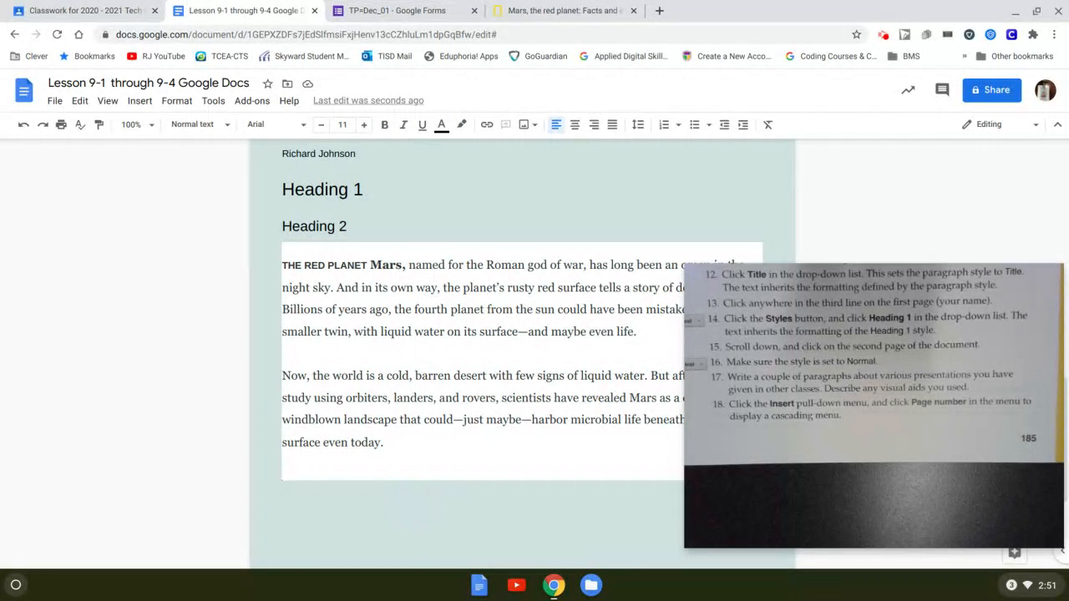
# - Add a line reading "Source:" with the National Geographic article's copied web address below the paragraphs
pyautogui.click(526, 10)
pyautogui.click(391, 34)
pyautogui.hotkey('ctrl', 'c')
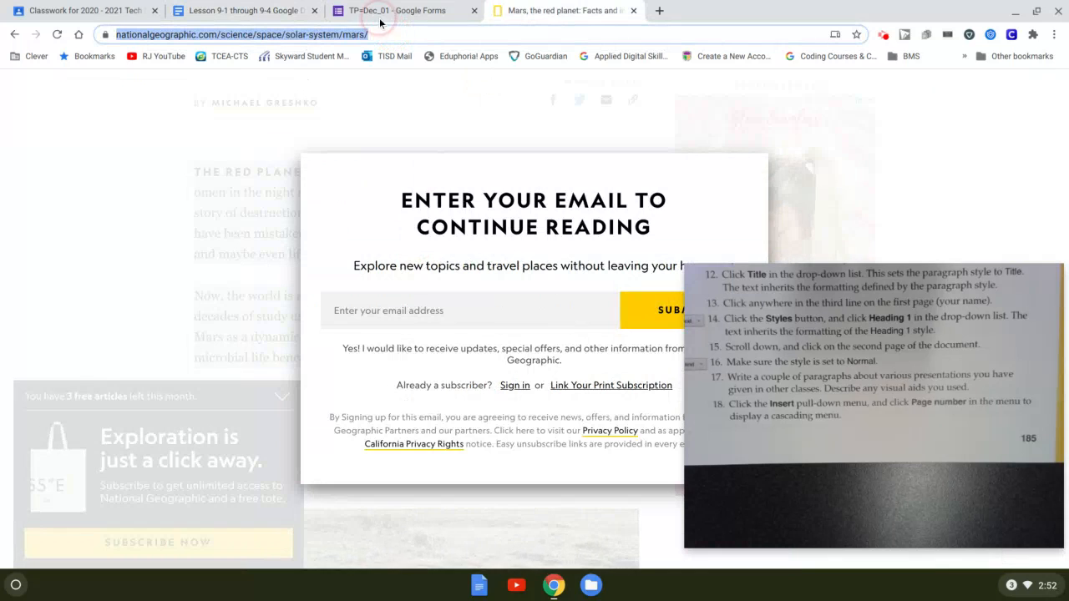
pyautogui.click(263, 11)
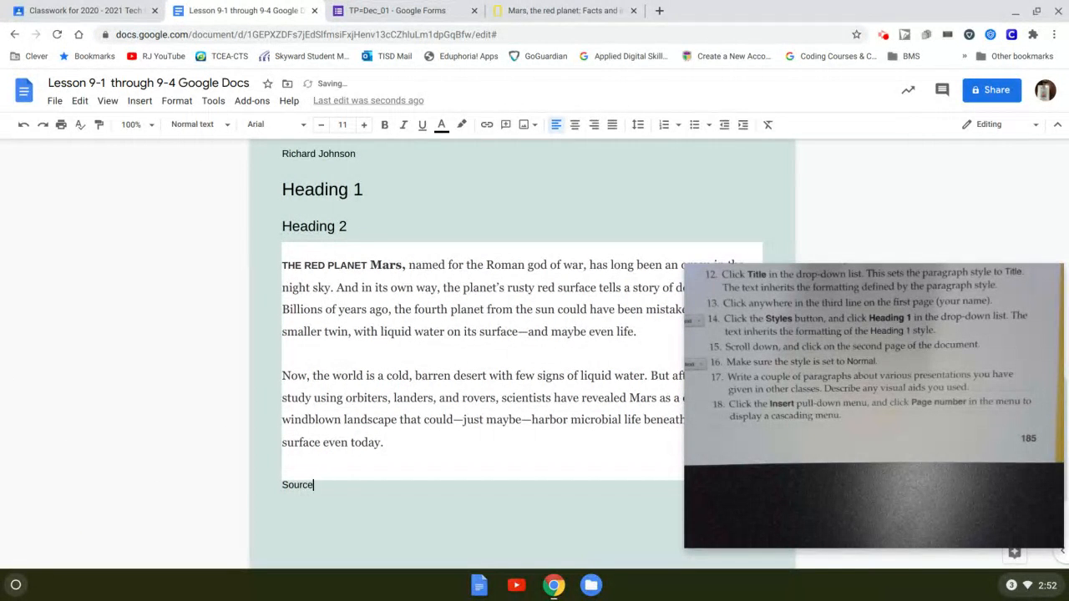
pyautogui.hotkey('ctrl', 'v')
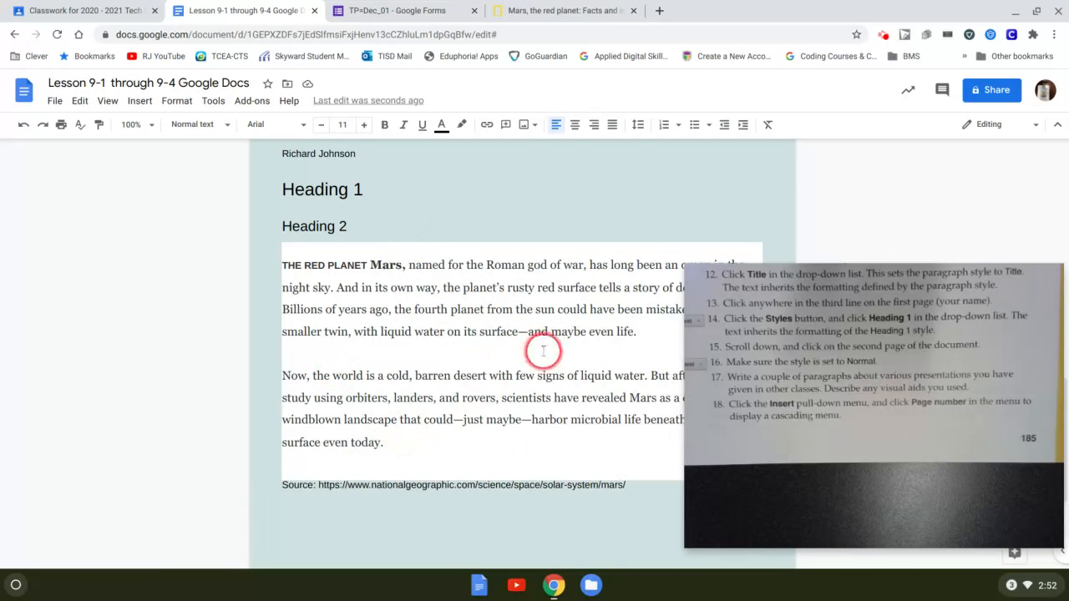
# - Insert page numbers in the footer on all pages, aligned to the right and counting from the first page
pyautogui.click(455, 484)
pyautogui.moveTo(691, 444)
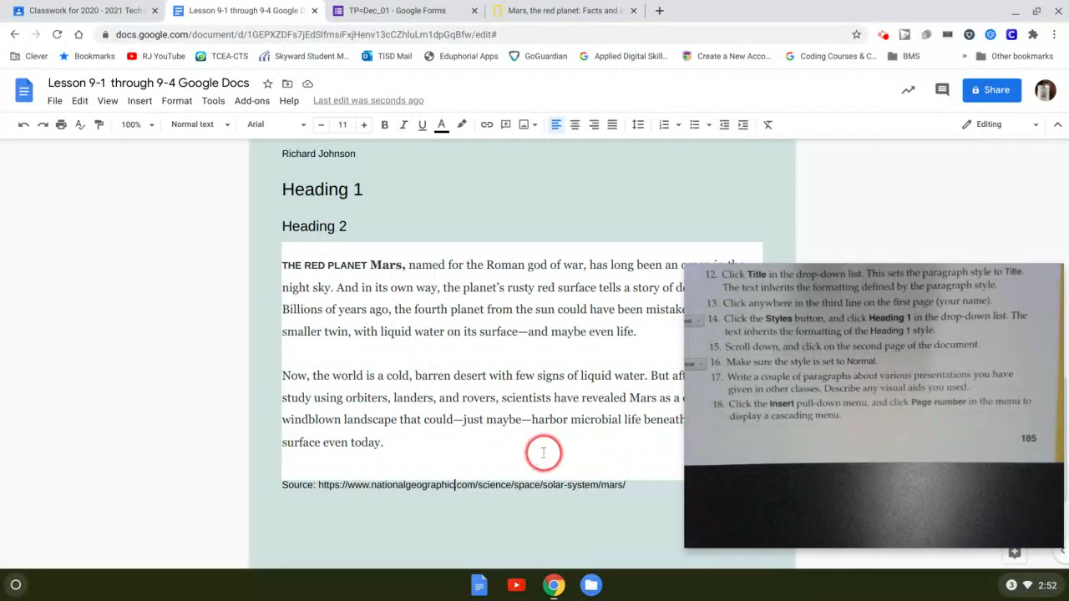
pyautogui.click(139, 101)
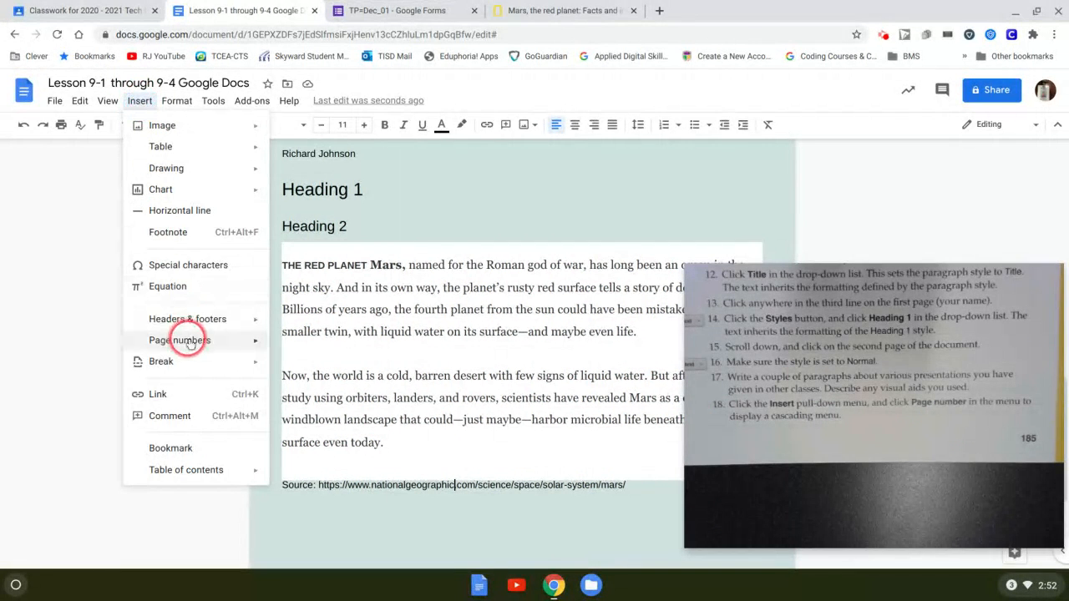
pyautogui.moveTo(188, 341)
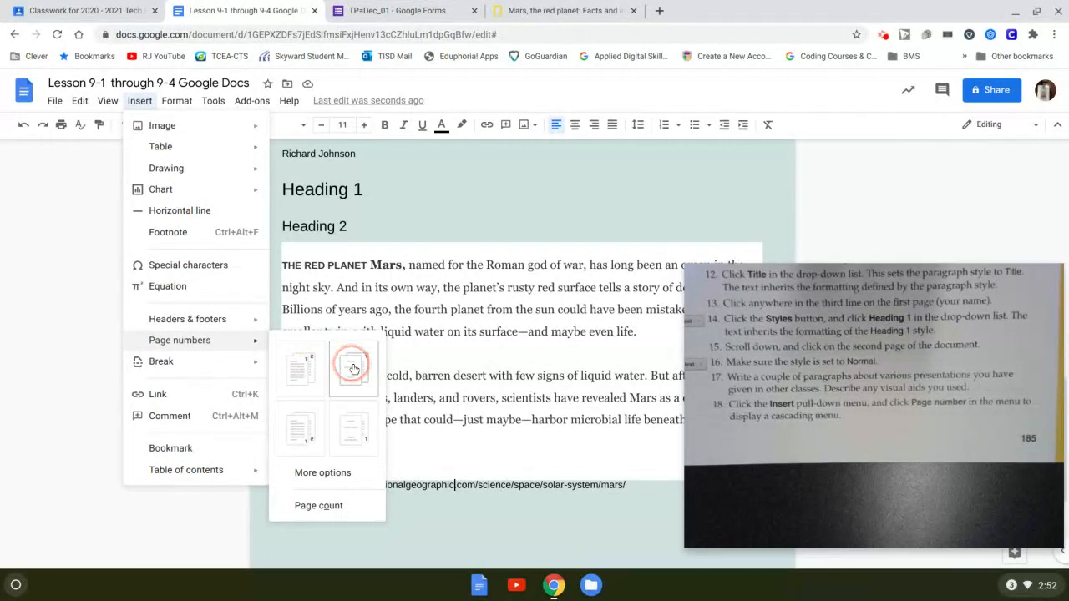
pyautogui.click(302, 427)
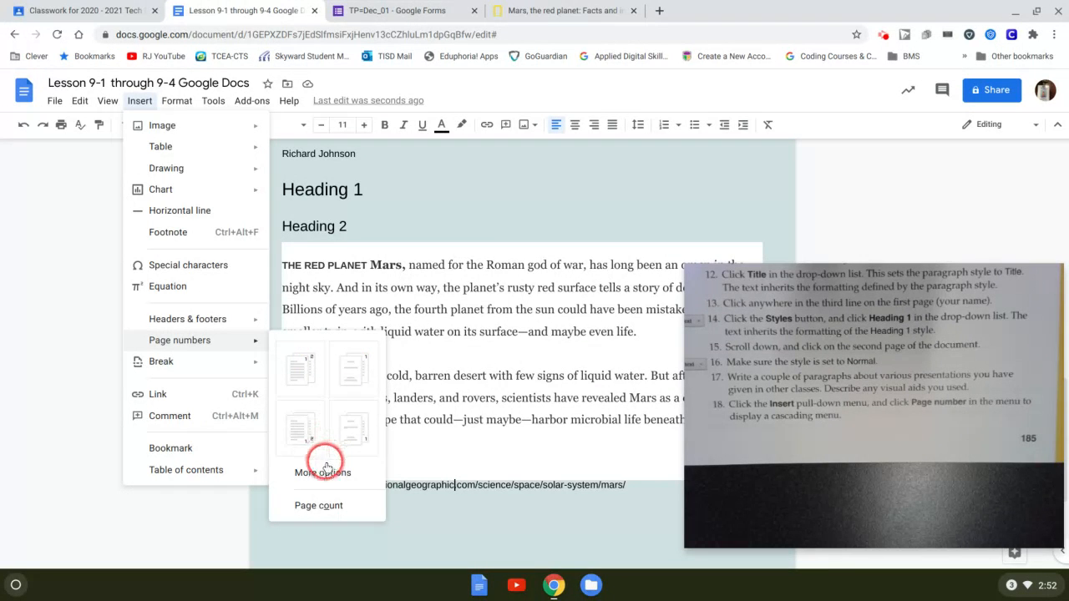
pyautogui.click(302, 429)
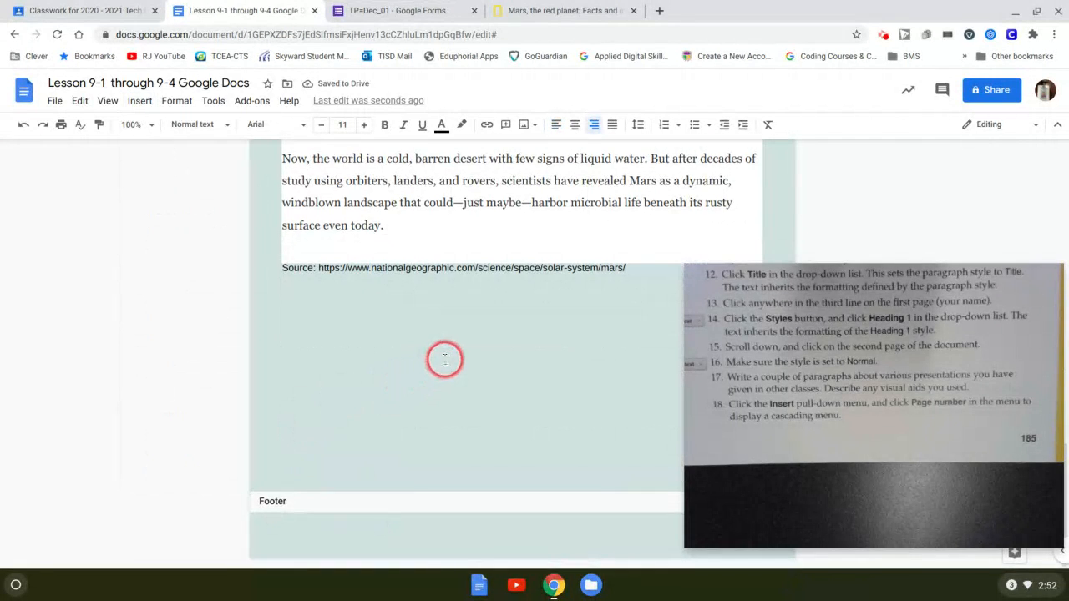
pyautogui.moveTo(716, 346)
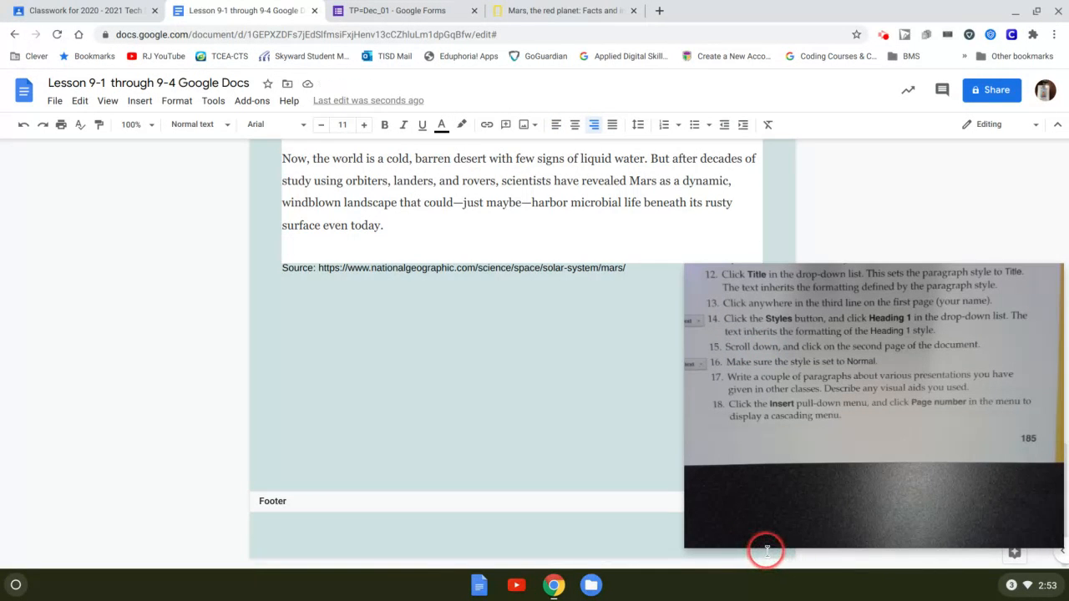
pyautogui.moveTo(782, 535)
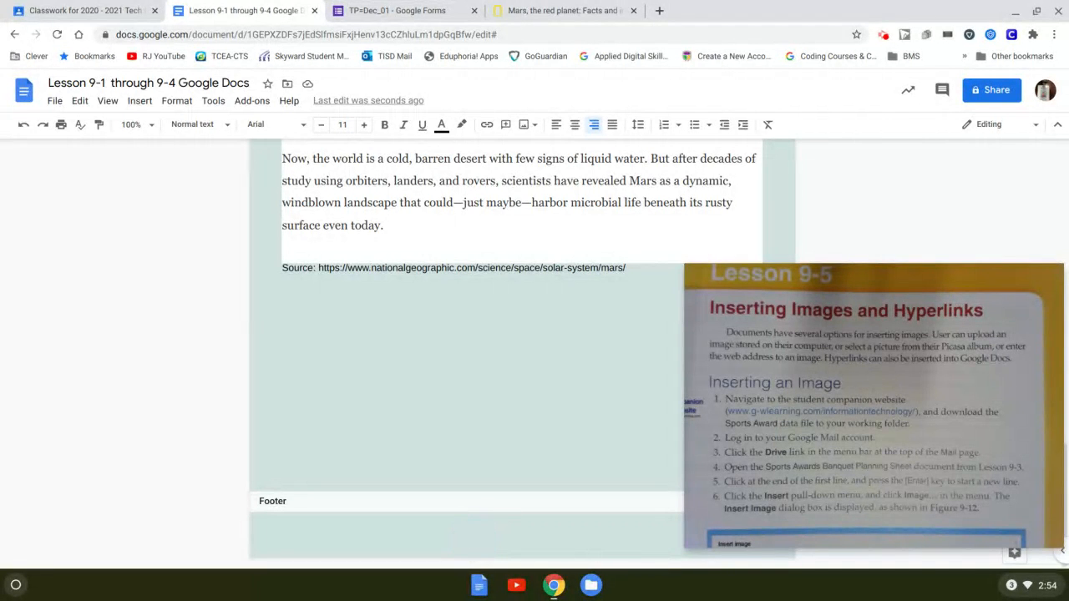
# - Leave the footer and try to insert a page break after the source line to start a new page
pyautogui.click(448, 466)
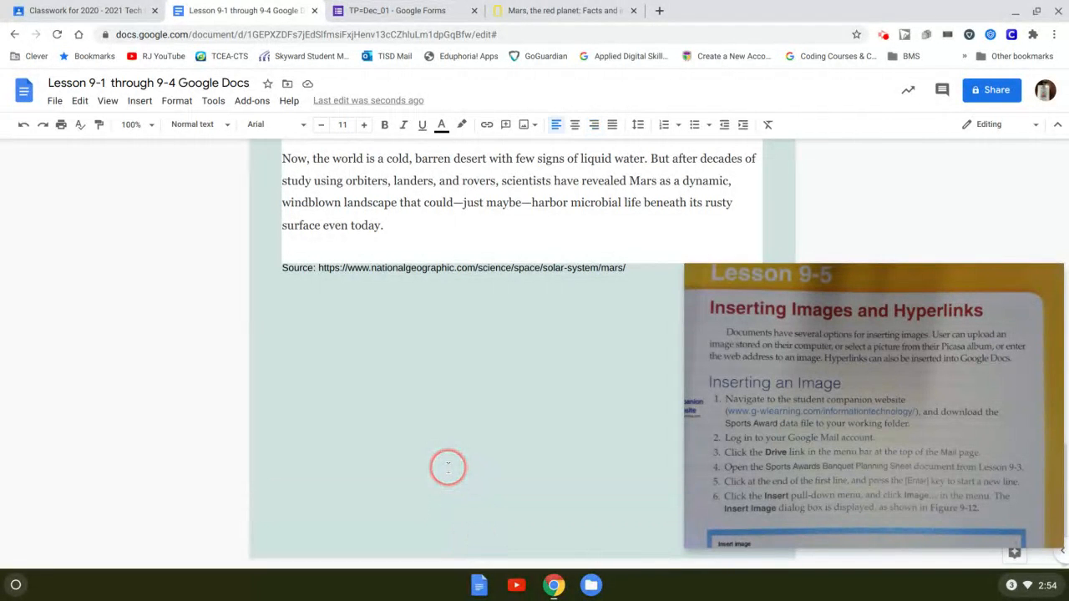
pyautogui.hotkey('ctrl', 'Return')
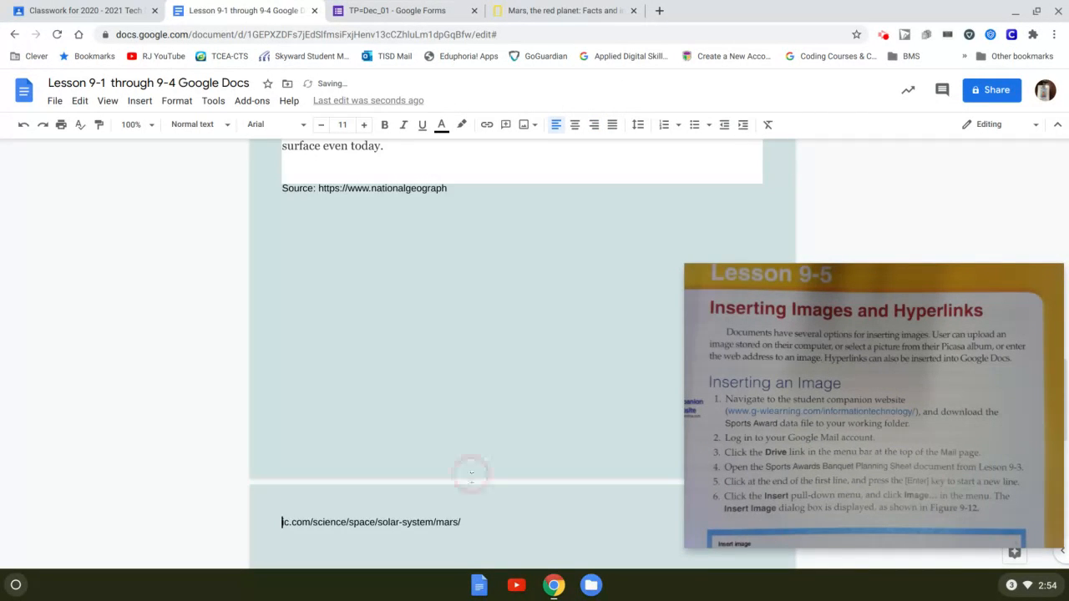
pyautogui.scroll(-1, 480, 499)
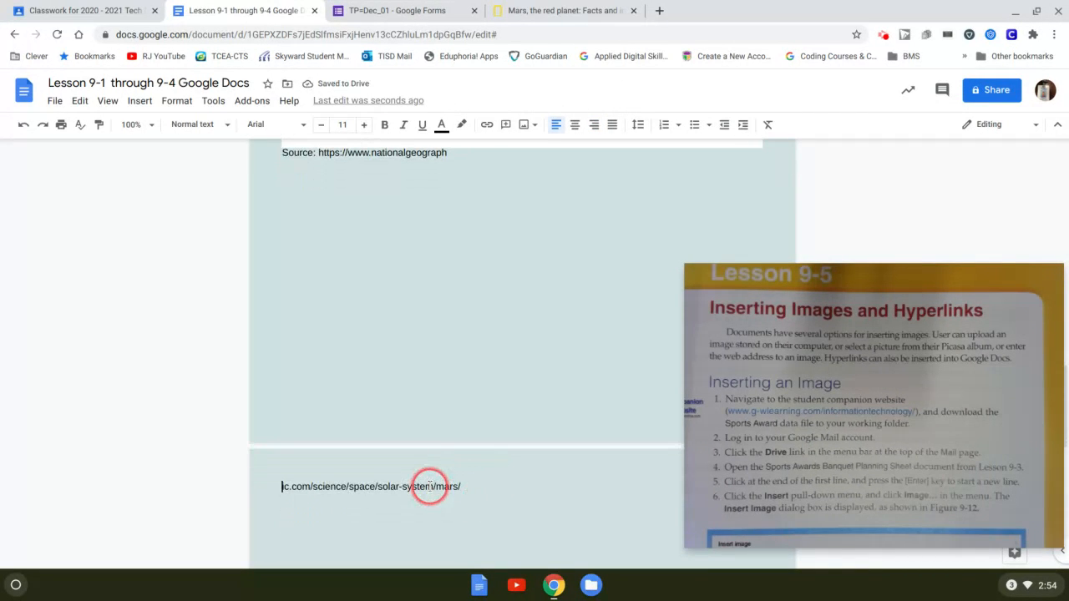
# - Undo the misplaced page break, insert one on a new line below the source, and start the new page with "Lesson 9-5"
pyautogui.hotkey('ctrl', 'z')
pyautogui.click(472, 375)
pyautogui.click(656, 272)
pyautogui.press('Return')
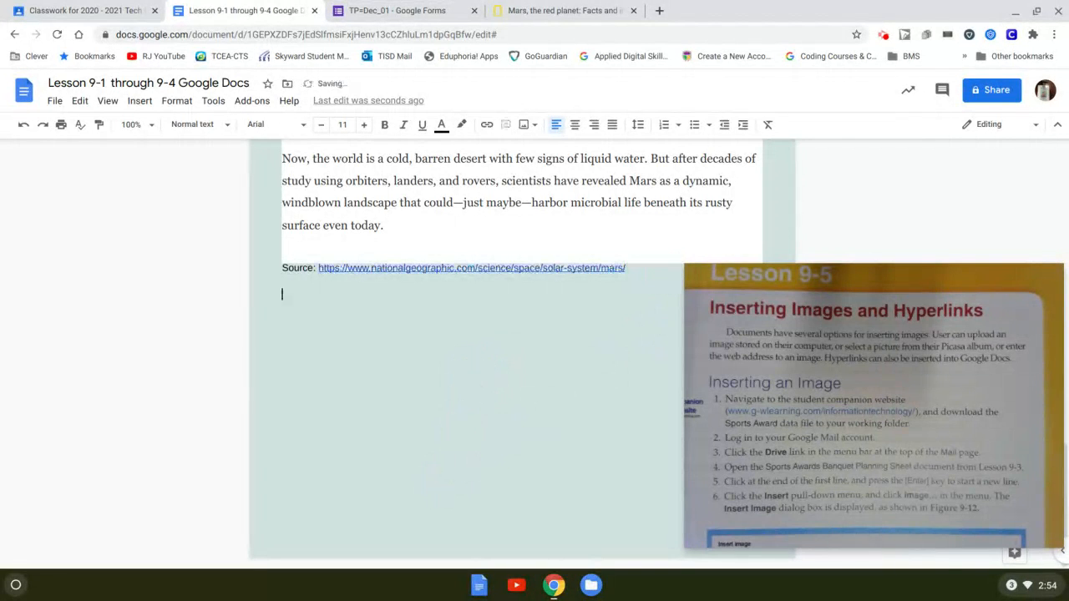
pyautogui.hotkey('ctrl', 'Return')
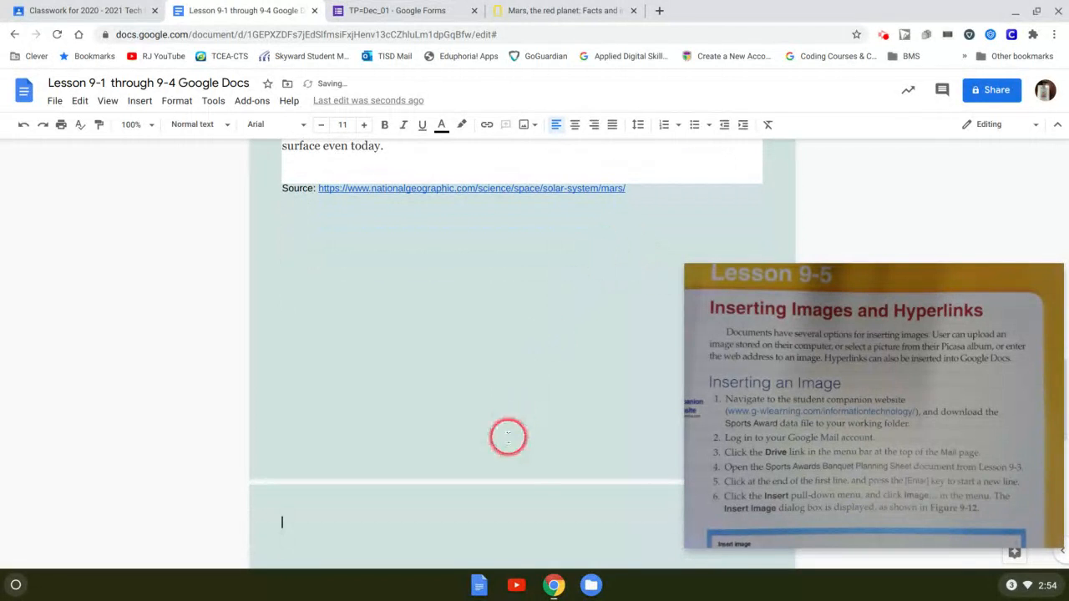
pyautogui.scroll(-1, 503, 523)
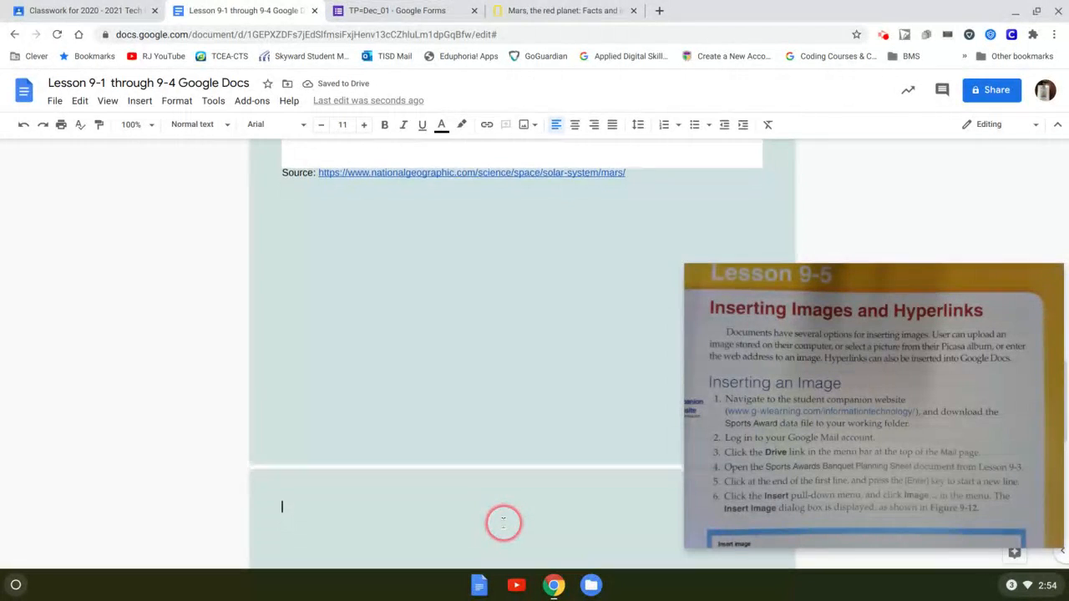
pyautogui.write('Lesson')
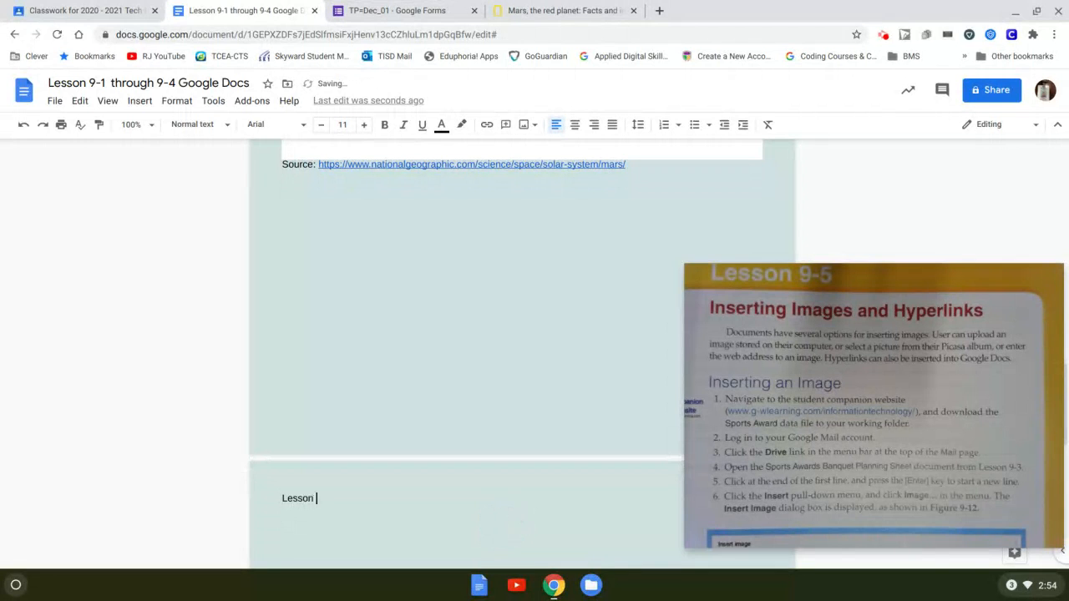
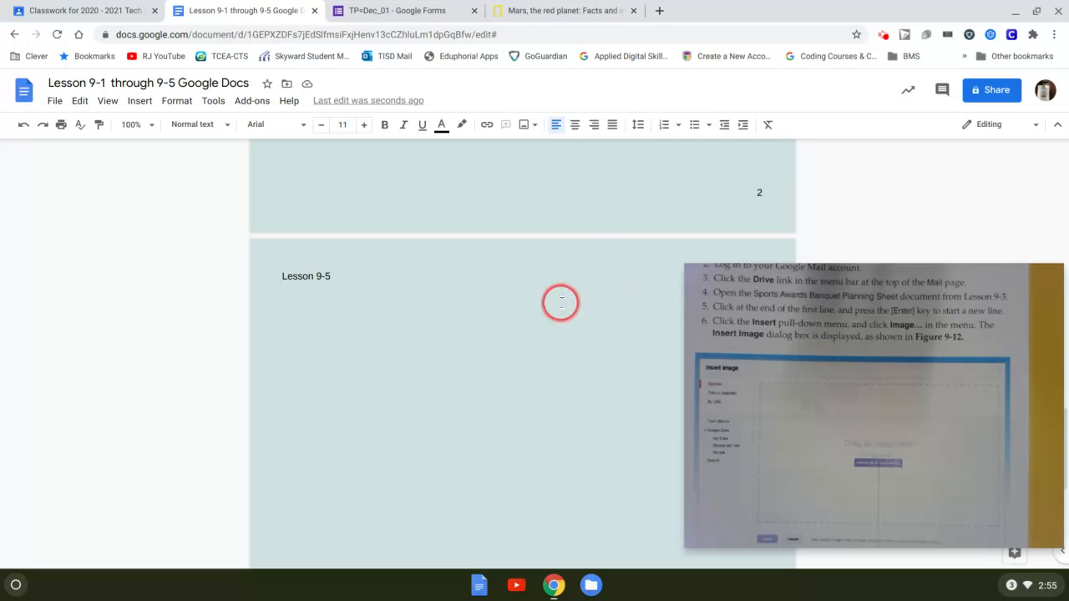
# - Capture a partial screenshot of the expanded image insertion options and copy it to the clipboard
pyautogui.click(141, 104)
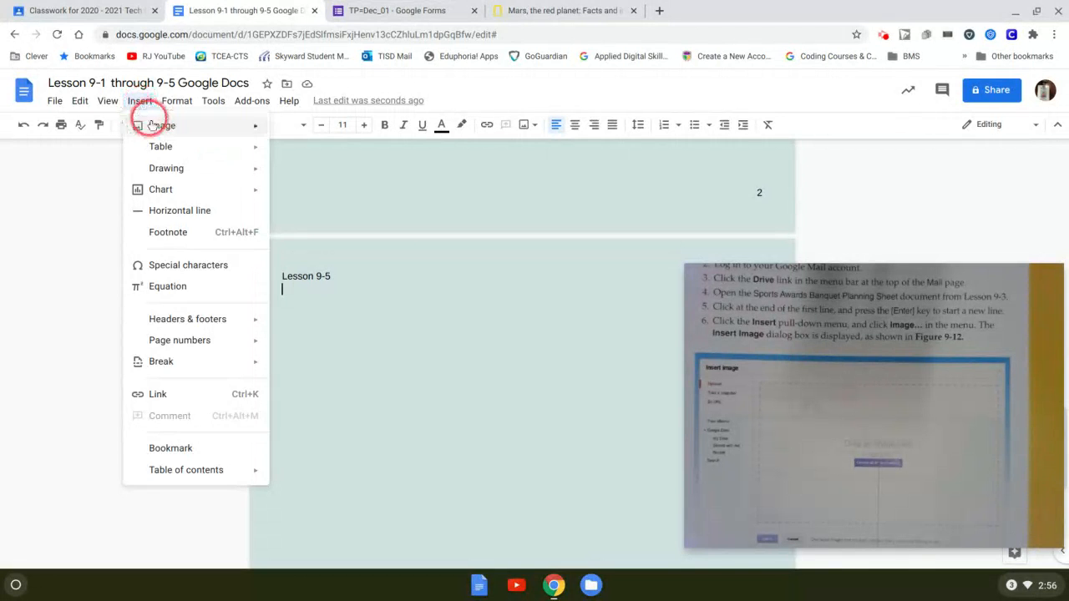
pyautogui.moveTo(161, 125)
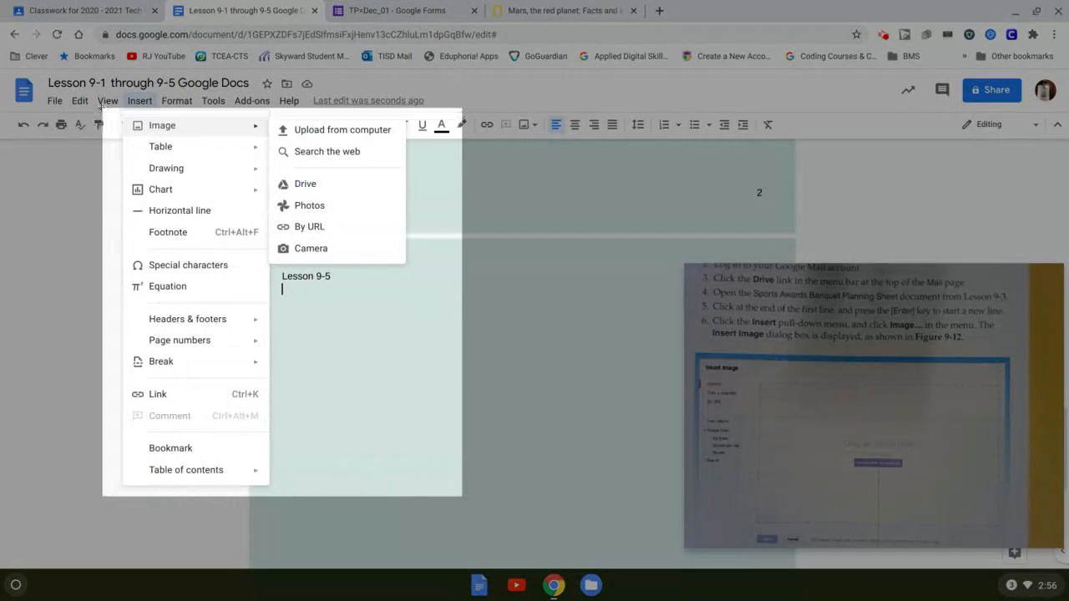
pyautogui.moveTo(47, 59); pyautogui.dragTo(26, 54)
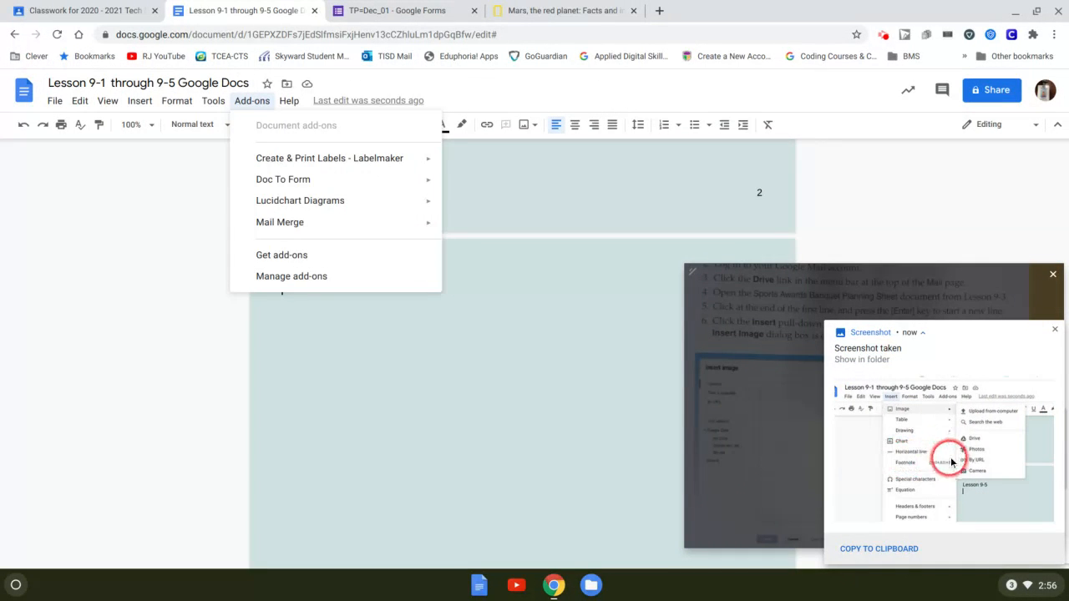
pyautogui.click(875, 552)
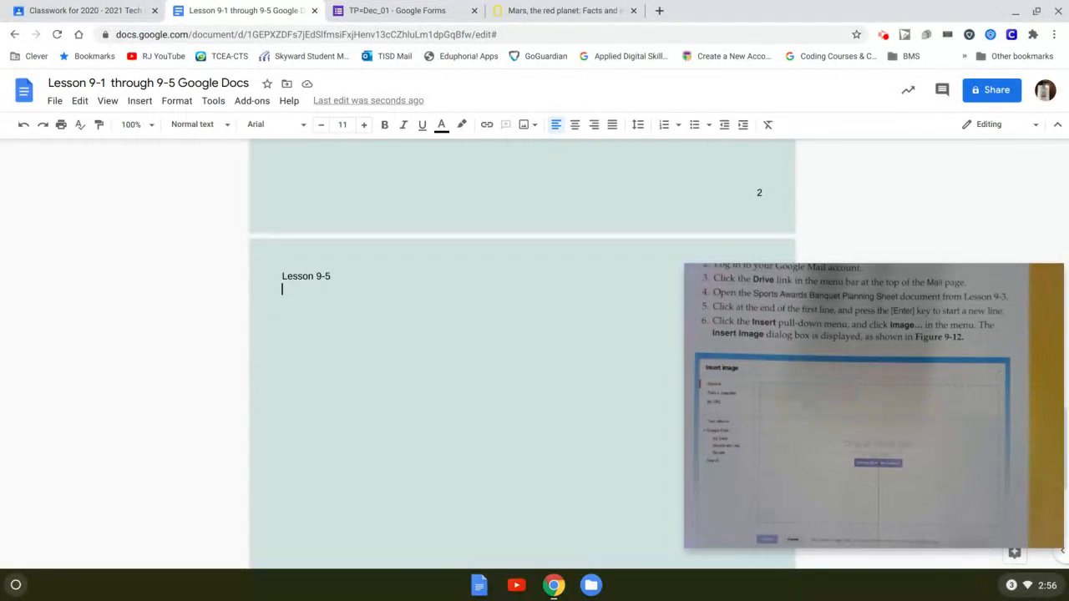
# - Start a web image search for "Mars" from the blank line below the Lesson 9-5 heading
pyautogui.click(521, 383)
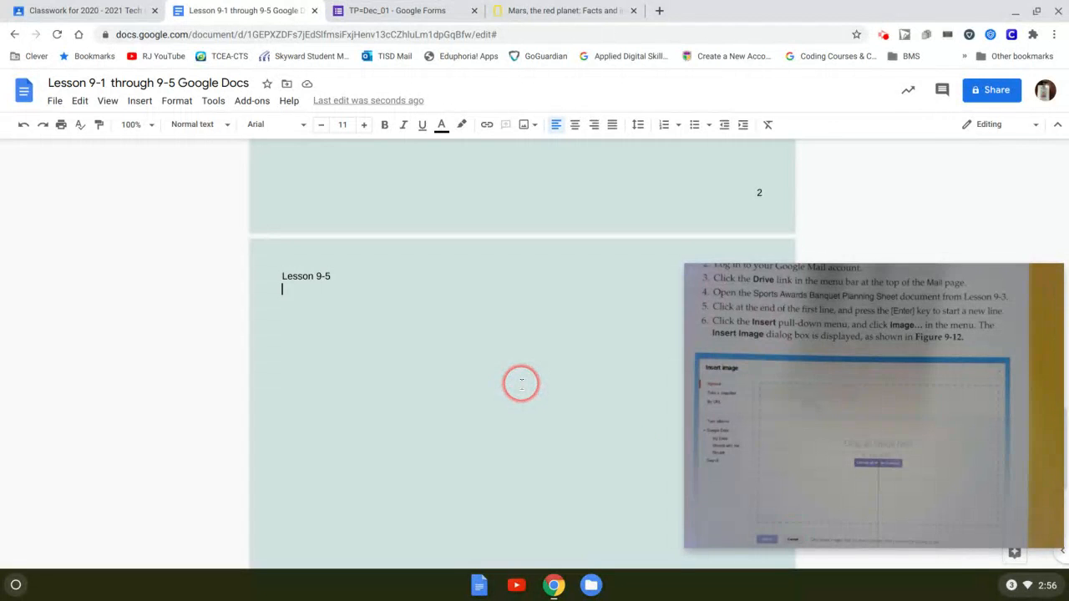
pyautogui.click(140, 102)
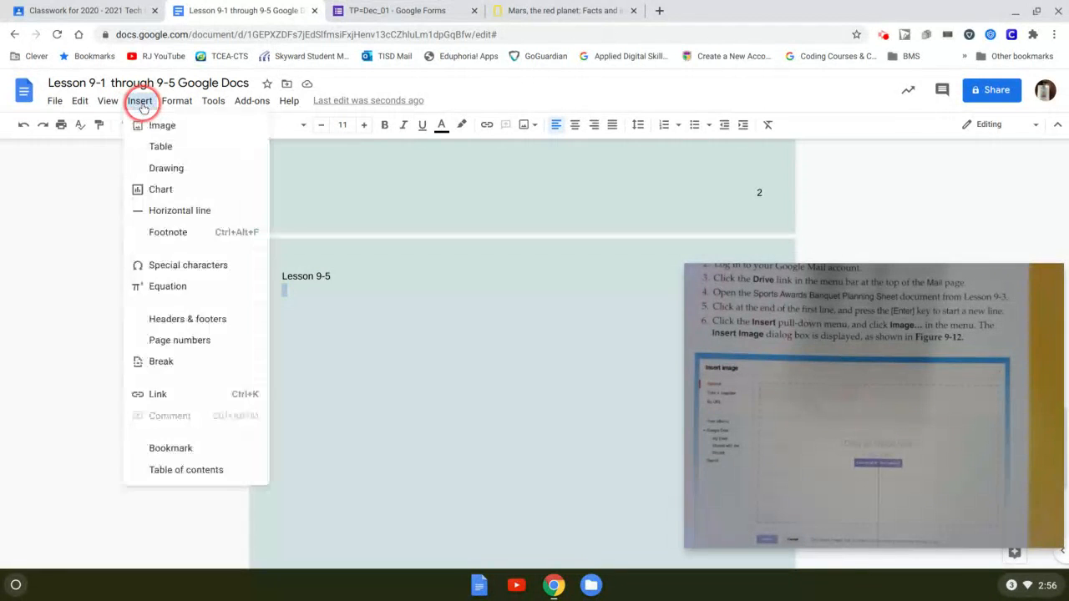
pyautogui.moveTo(242, 125)
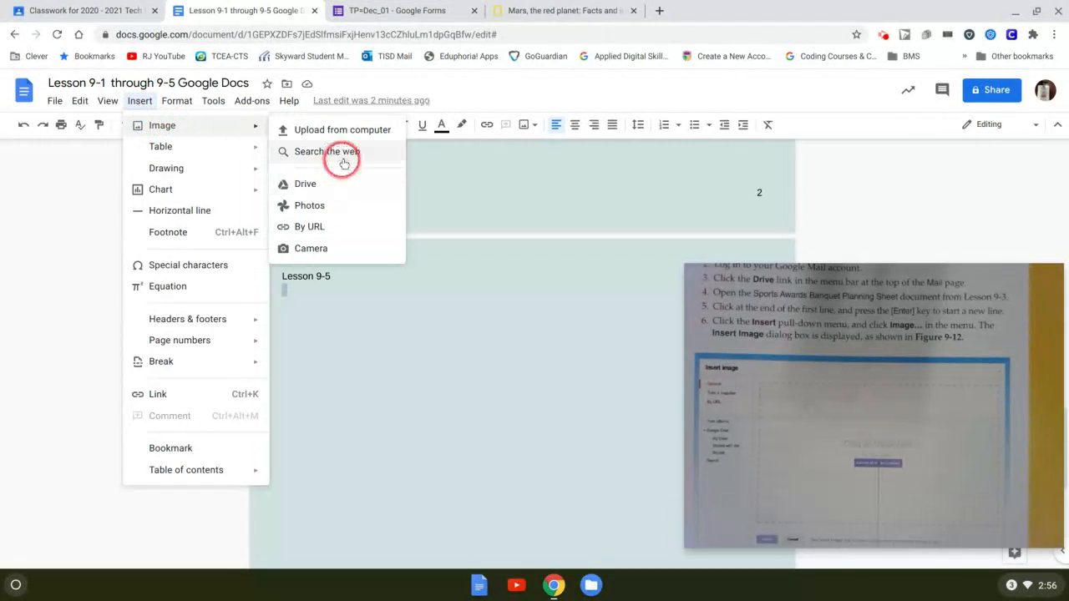
pyautogui.click(344, 152)
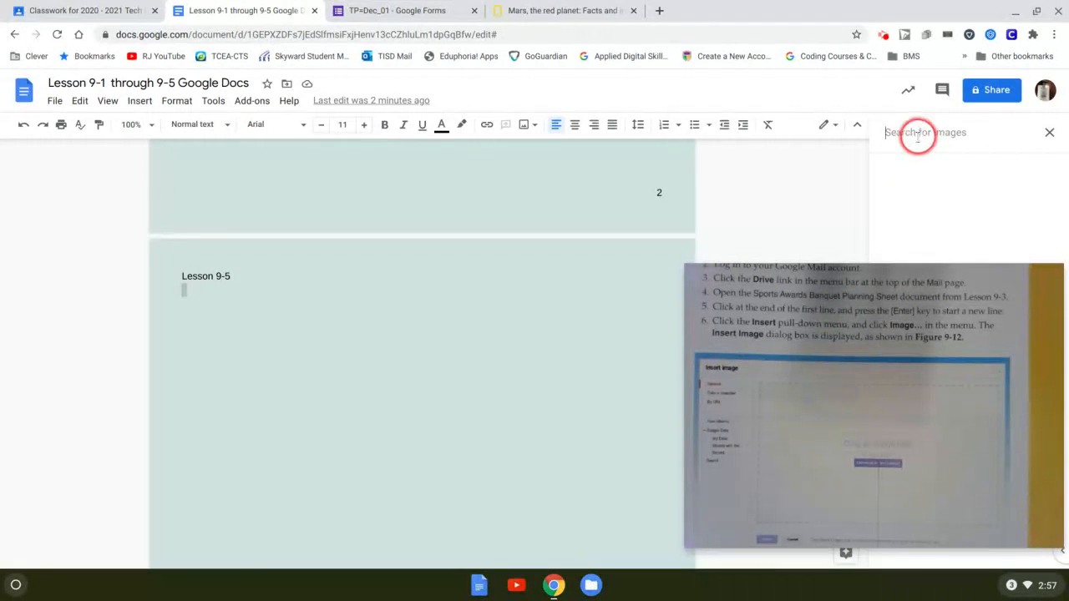
pyautogui.write('Mars')
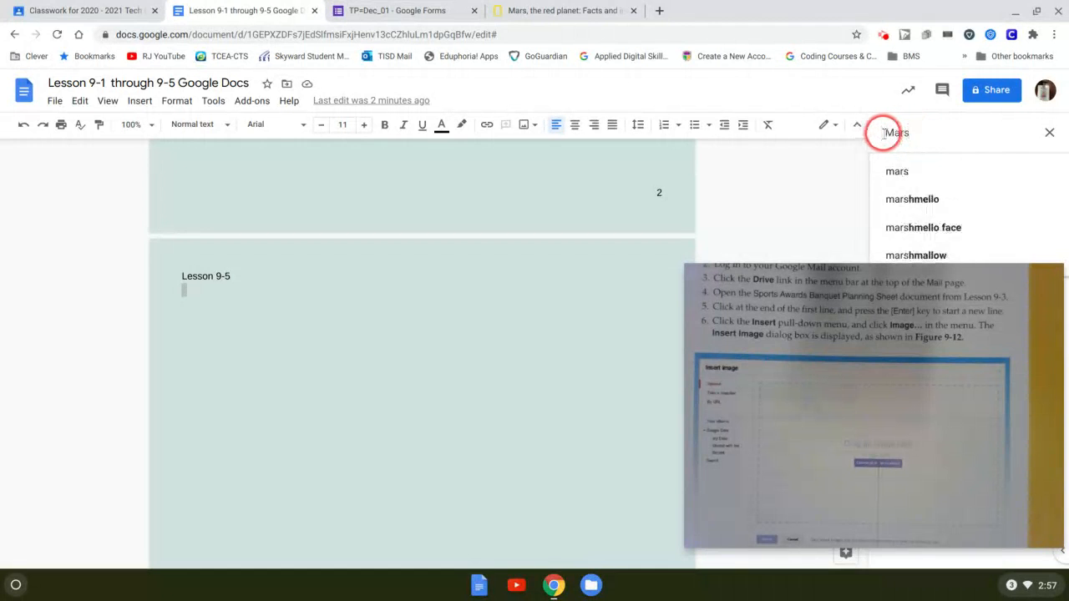
pyautogui.press('Return')
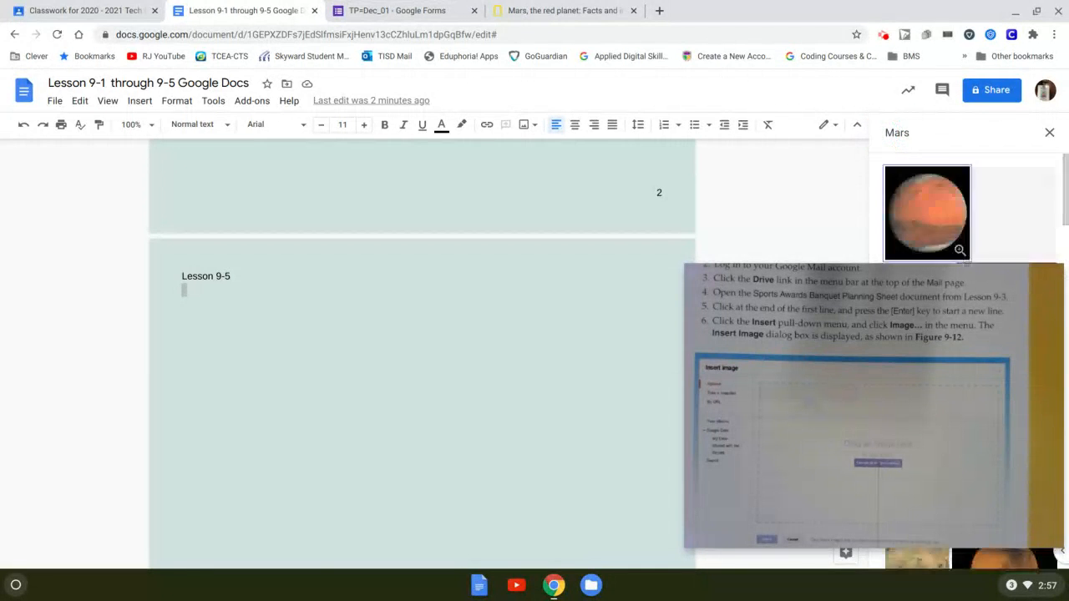
# - Choose a close-up image of the Mars globe from the image results and insert it below the Lesson 9-5 heading
pyautogui.scroll(-2, 995, 204)
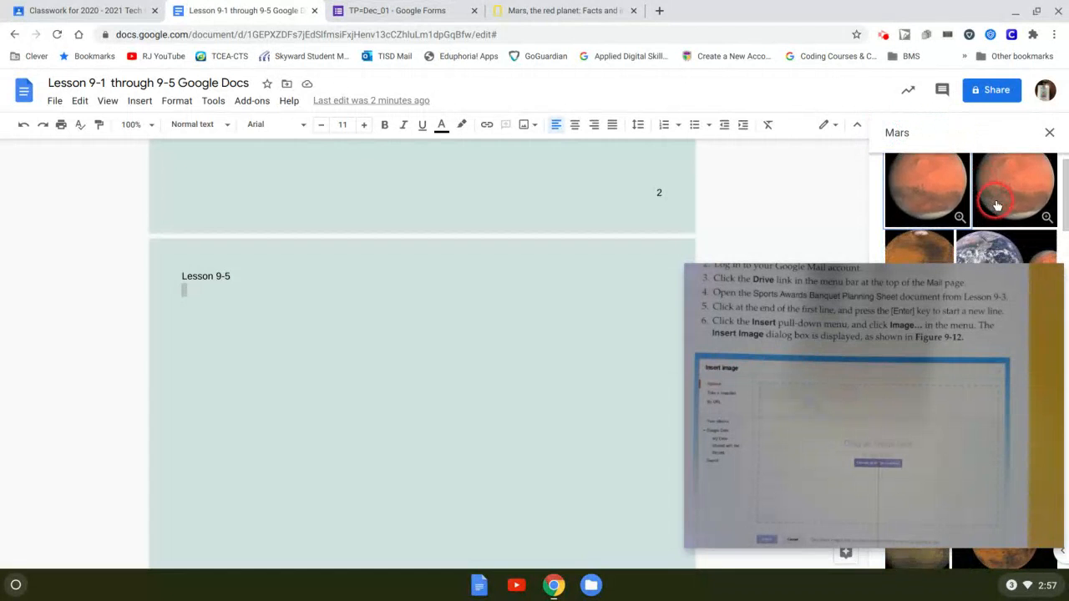
pyautogui.scroll(-5, 1000, 205)
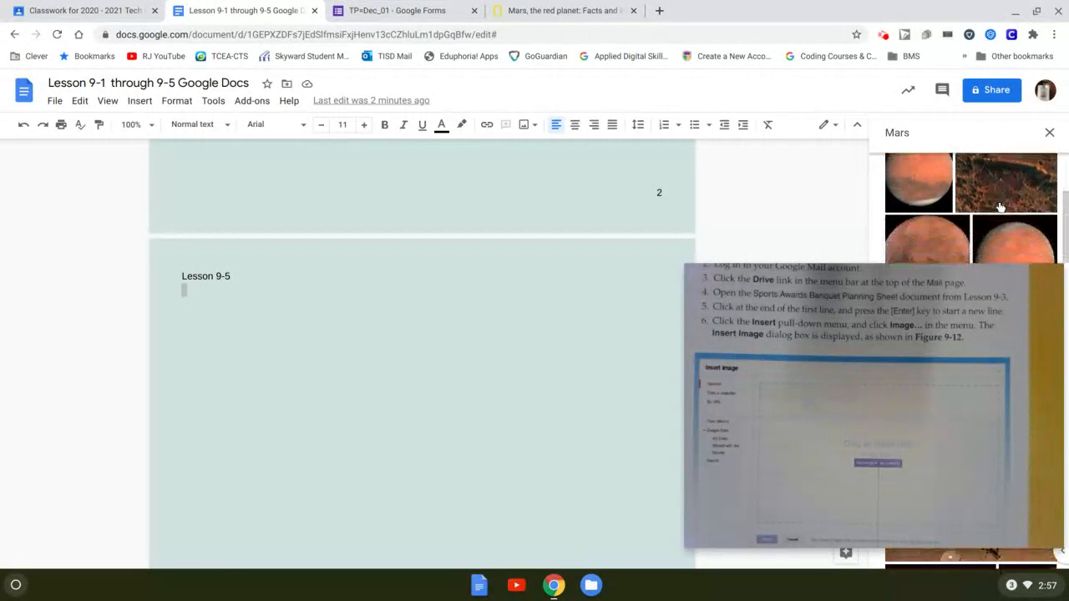
pyautogui.scroll(-5, 1000, 205)
pyautogui.click(950, 207)
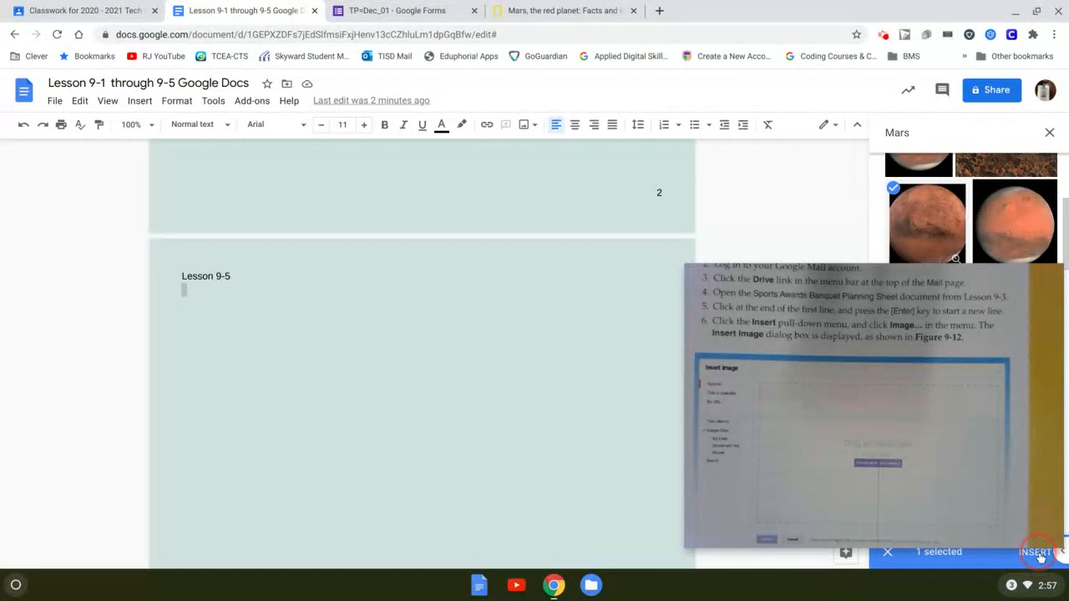
pyautogui.click(1036, 553)
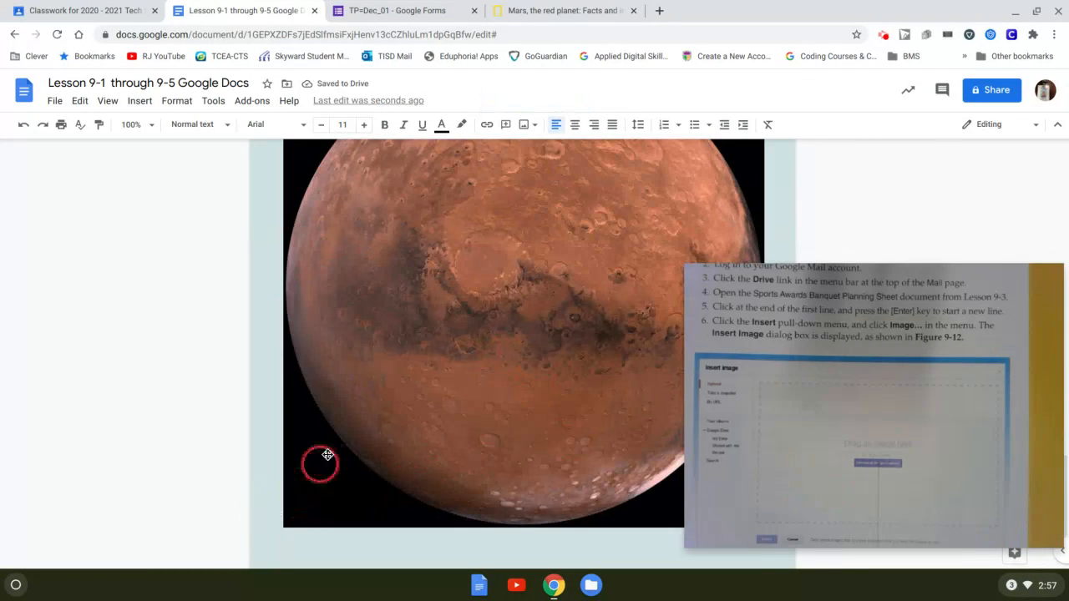
# - Shrink the inserted Mars image proportionally to less than half of the text width
pyautogui.scroll(2, 399, 329)
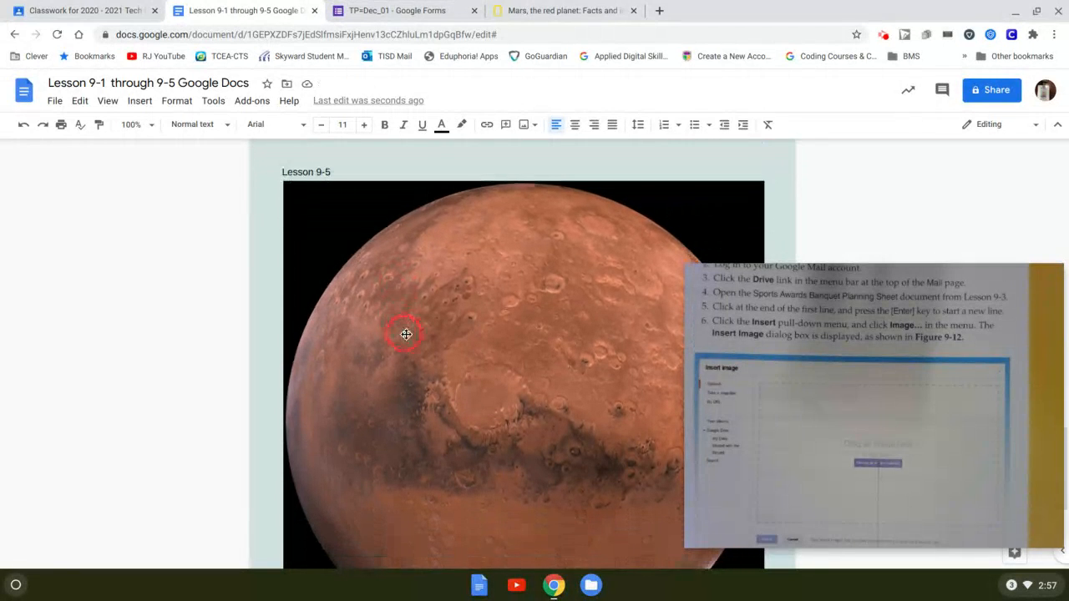
pyautogui.click(411, 335)
pyautogui.scroll(-1, 447, 321)
pyautogui.scroll(1, 450, 320)
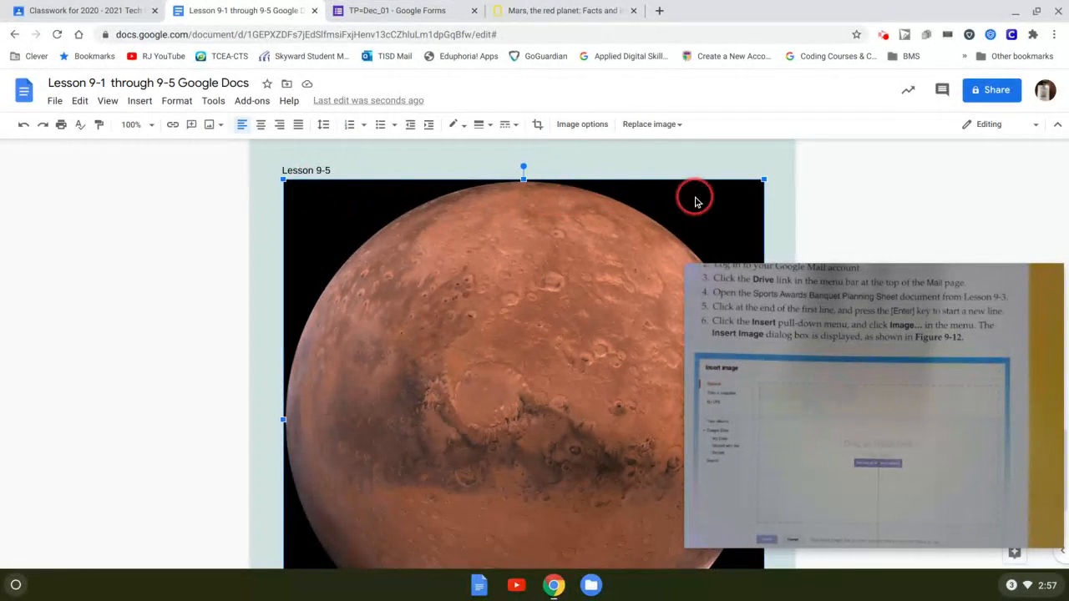
pyautogui.moveTo(763, 180); pyautogui.dragTo(407, 463)
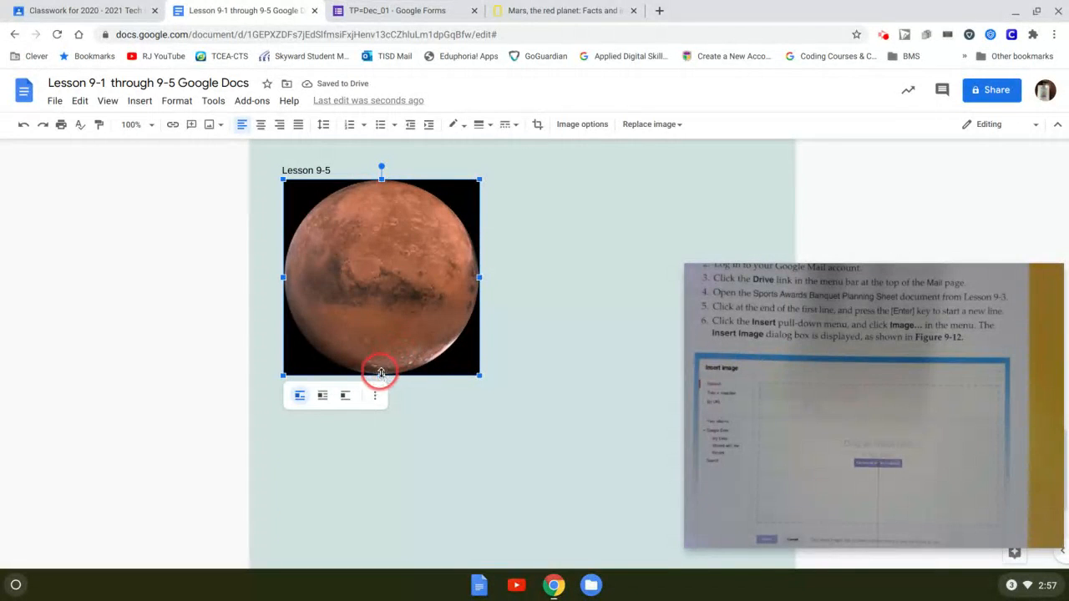
# - Reduce only the Mars image's height slightly, then try rotating the image about 45 degrees clockwise and undo the rotation
pyautogui.moveTo(381, 375)
pyautogui.mouseDown()
pyautogui.moveTo(396, 231)
pyautogui.moveTo(387, 364)
pyautogui.mouseUp()
pyautogui.moveTo(429, 336); pyautogui.dragTo(428, 336)
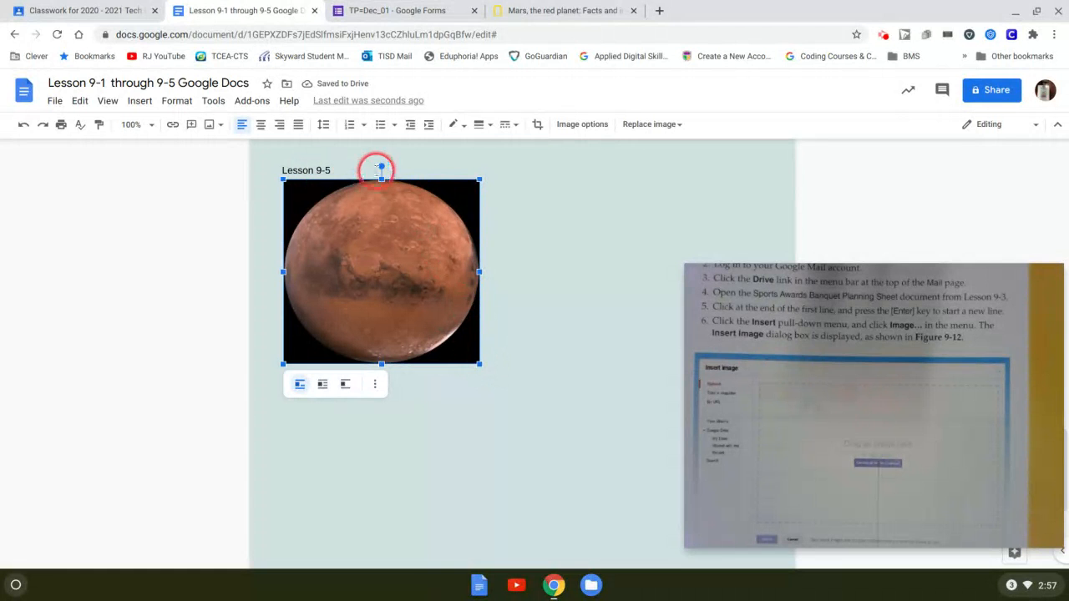
pyautogui.moveTo(381, 166); pyautogui.dragTo(458, 201)
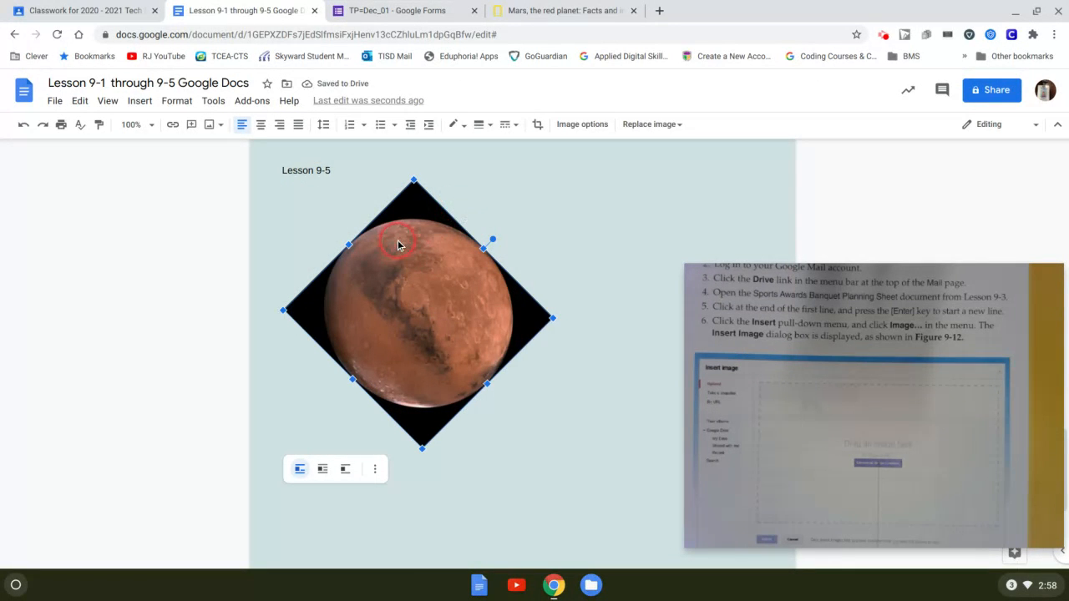
pyautogui.hotkey('ctrl', 'z')
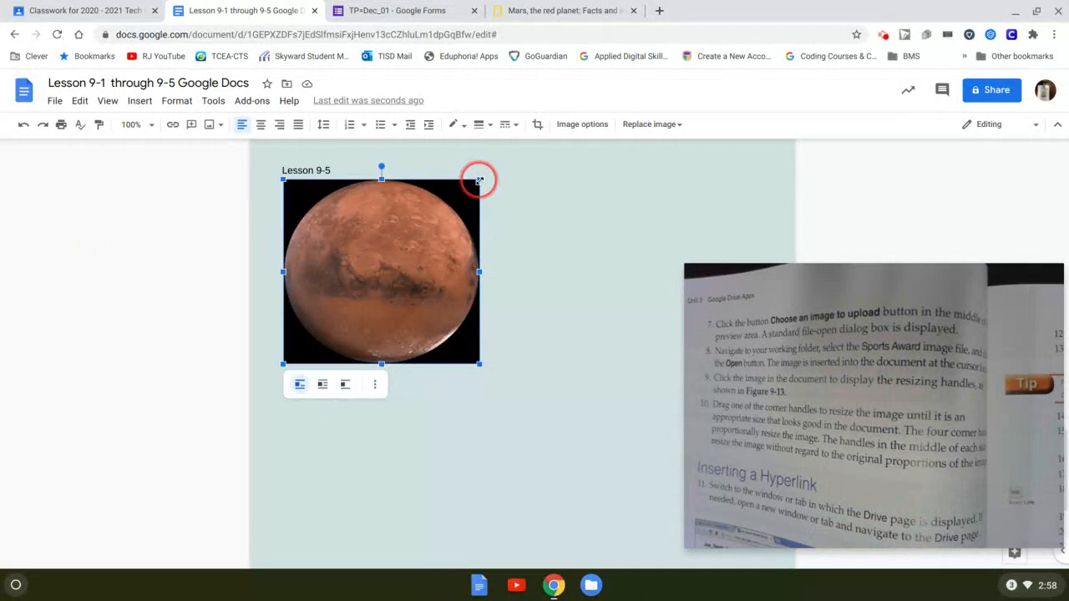
# - Shrink the Mars image further in proportion from its corner and add a new line below it
pyautogui.moveTo(480, 180); pyautogui.dragTo(430, 227)
pyautogui.click(454, 316)
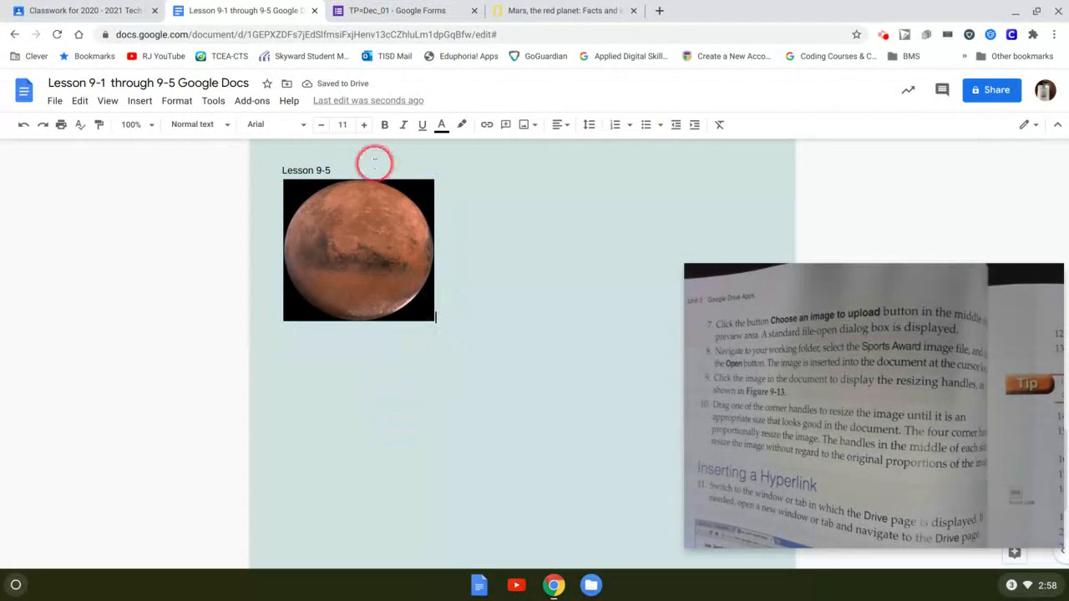
pyautogui.click(352, 209)
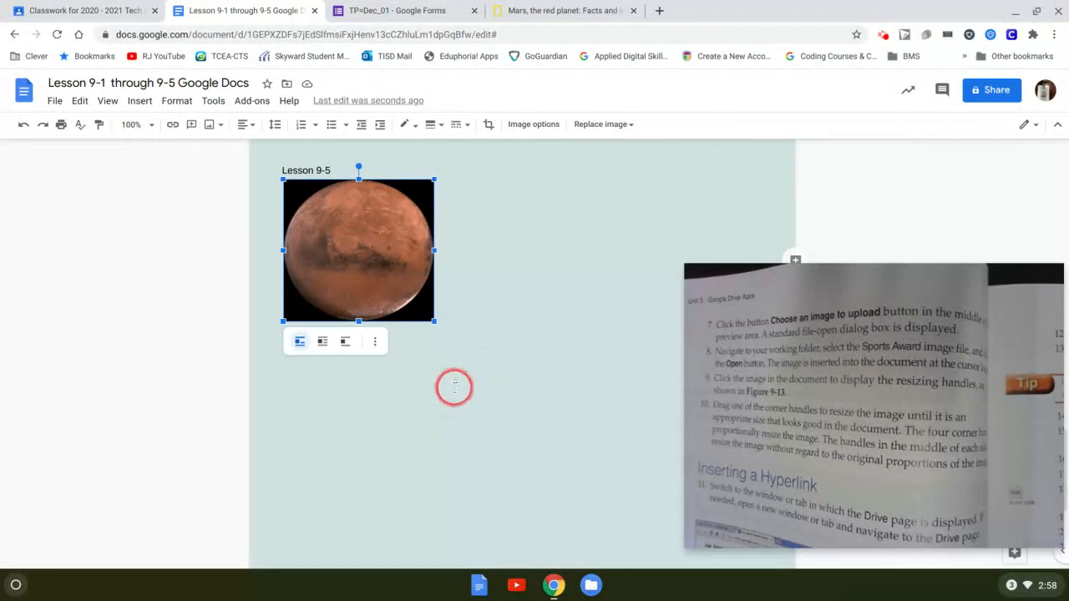
pyautogui.click(451, 313)
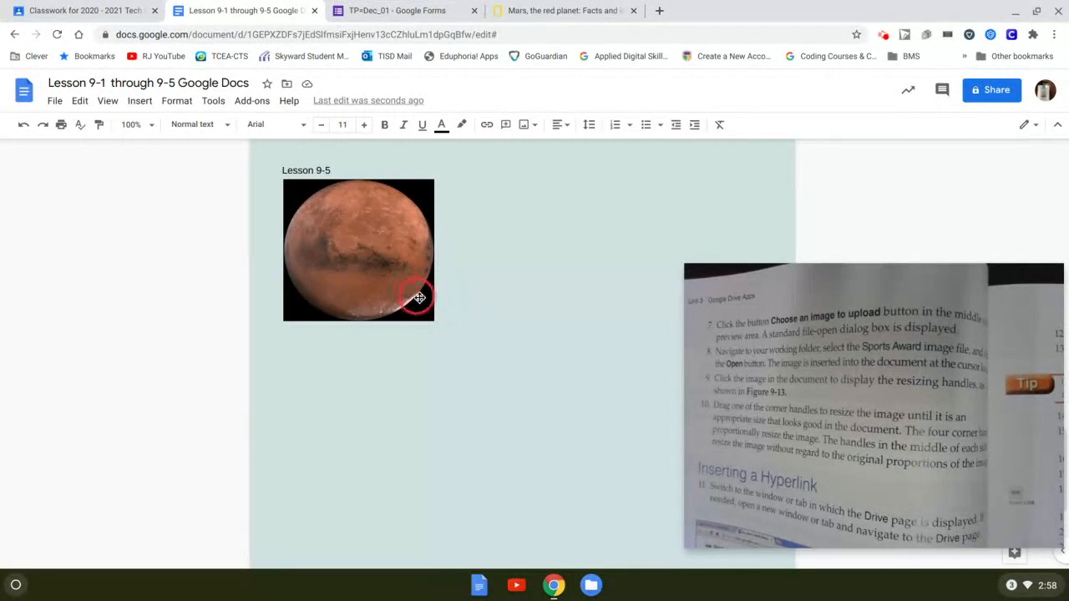
pyautogui.press('Return')
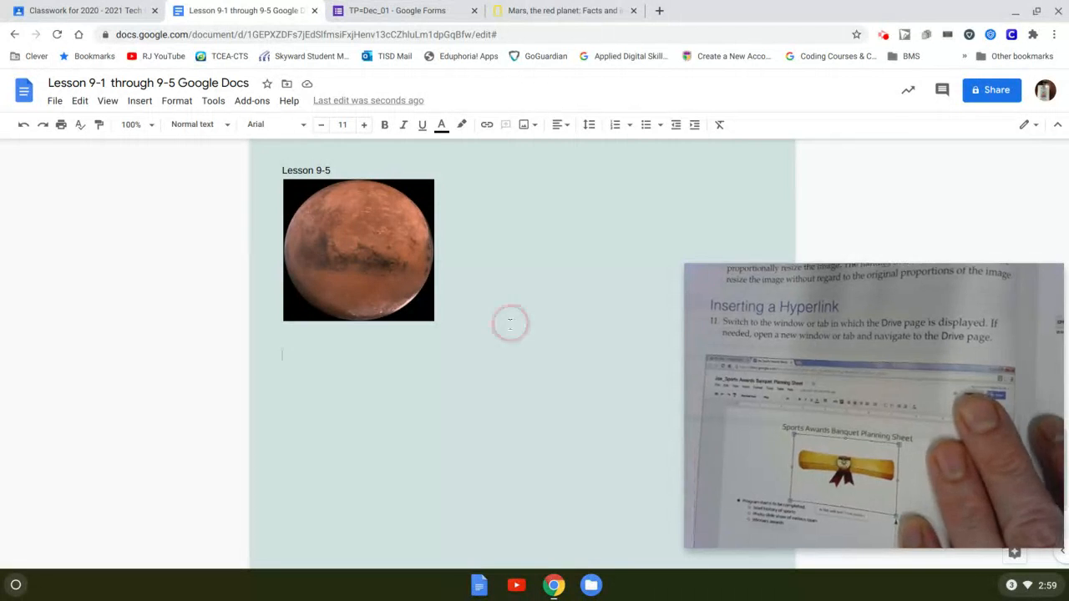
# - Open Google Drive in a new browser tab
pyautogui.click(659, 11)
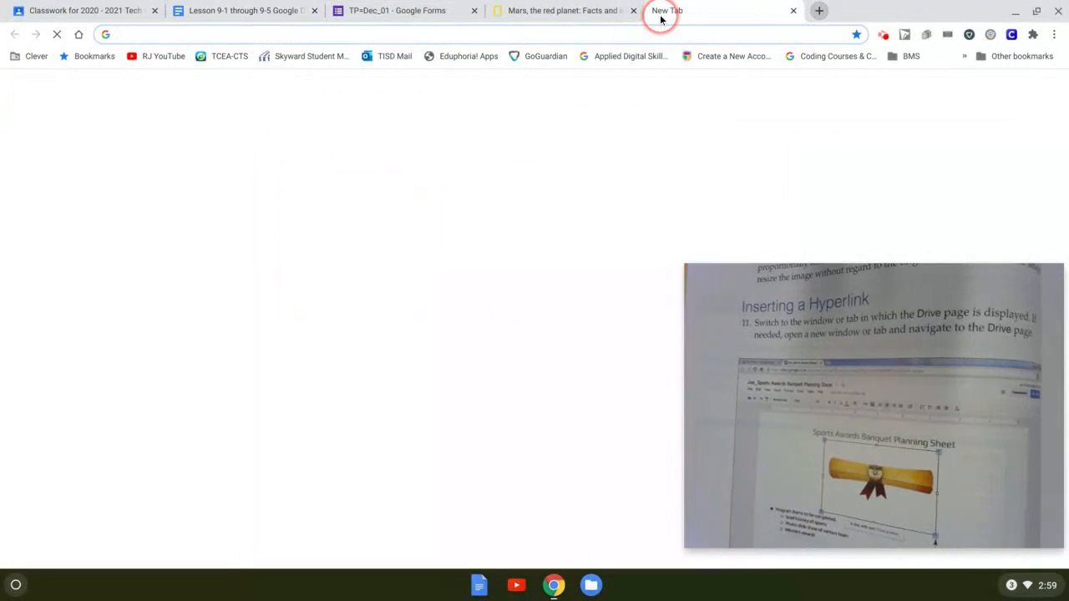
pyautogui.write('googl')
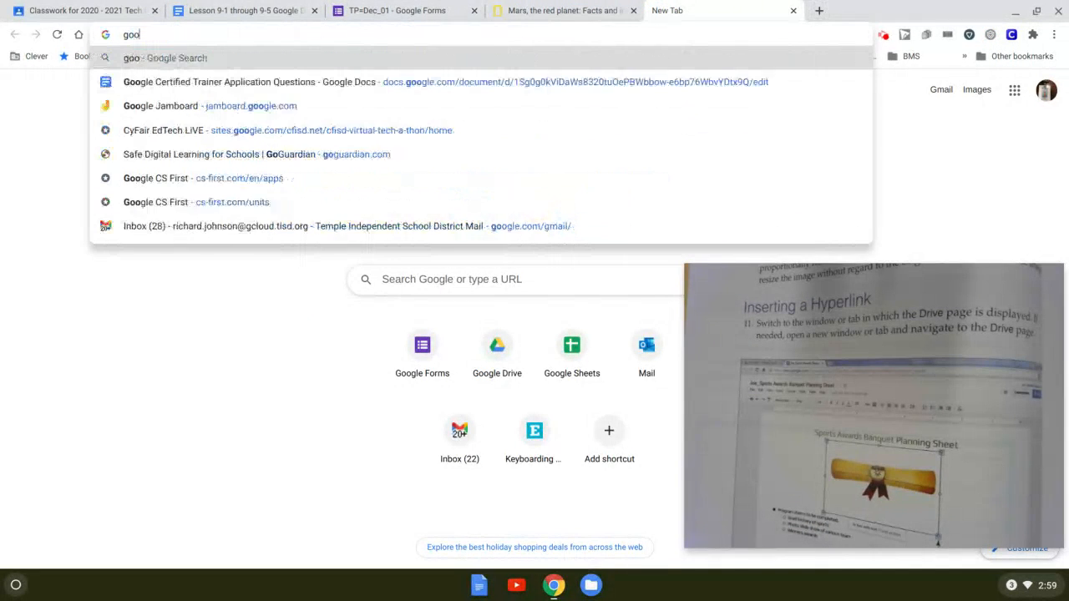
pyautogui.press('BackSpace')
pyautogui.press('BackSpace')
pyautogui.press('BackSpace')
pyautogui.press('BackSpace')
pyautogui.press('BackSpace')
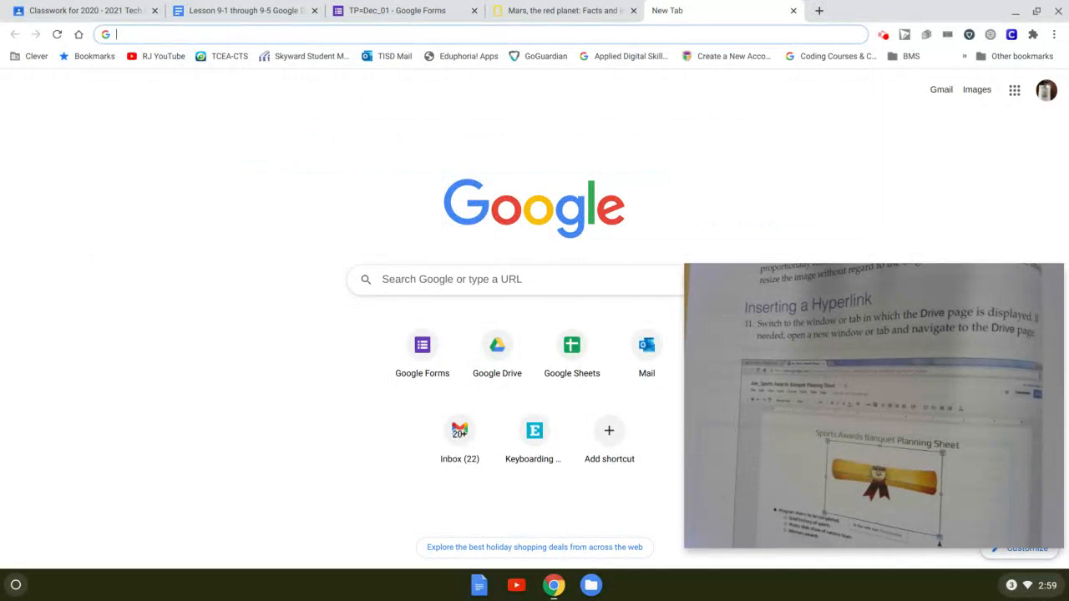
pyautogui.write('dr')
pyautogui.press('Return')
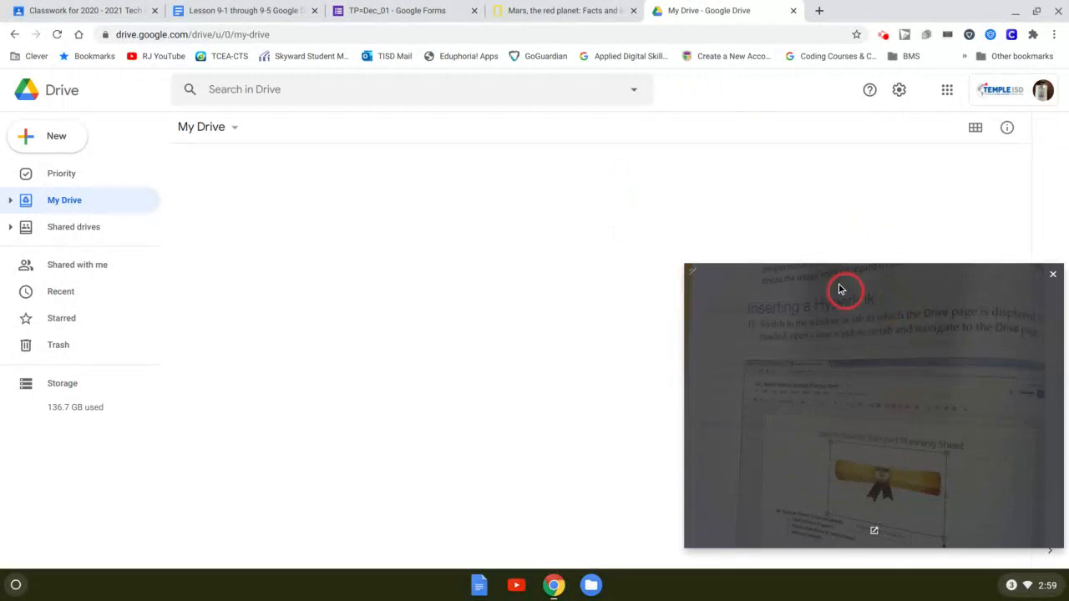
# - Search Drive for "sports banq"
pyautogui.click(384, 89)
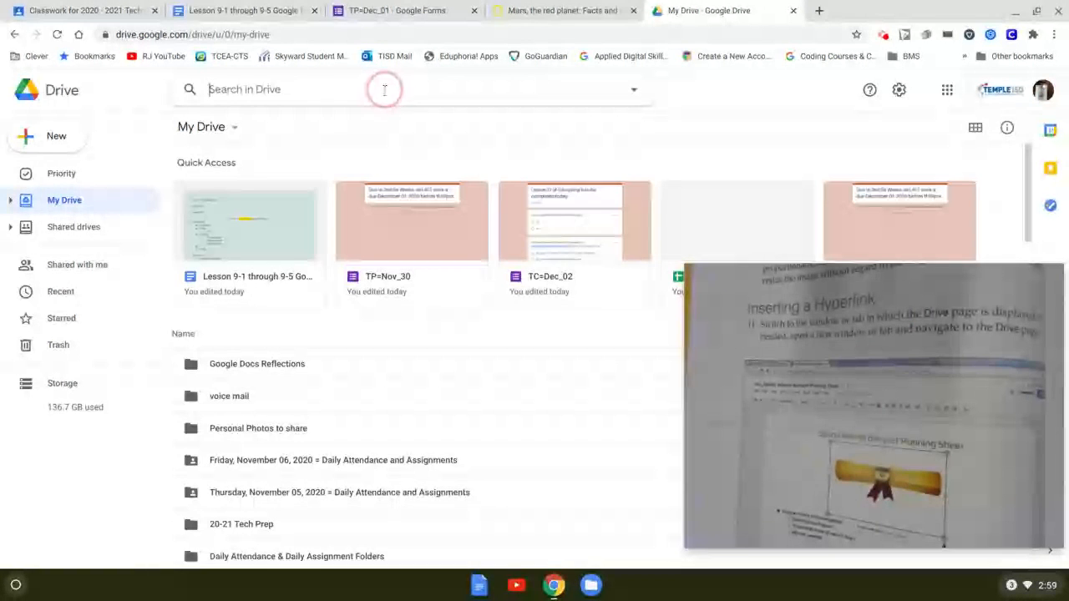
pyautogui.write('sports banq')
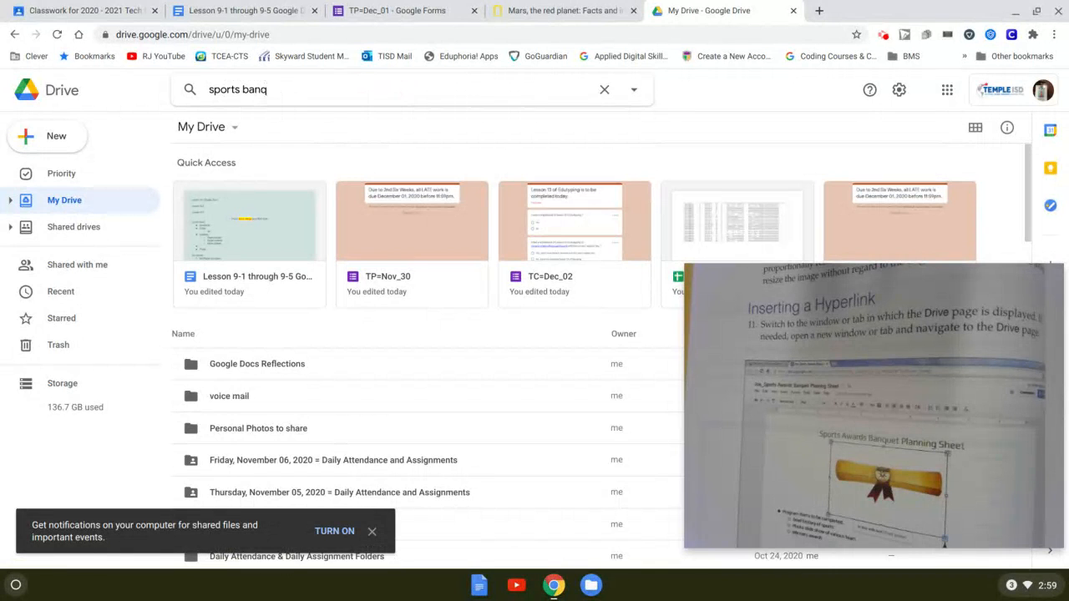
pyautogui.press('Return')
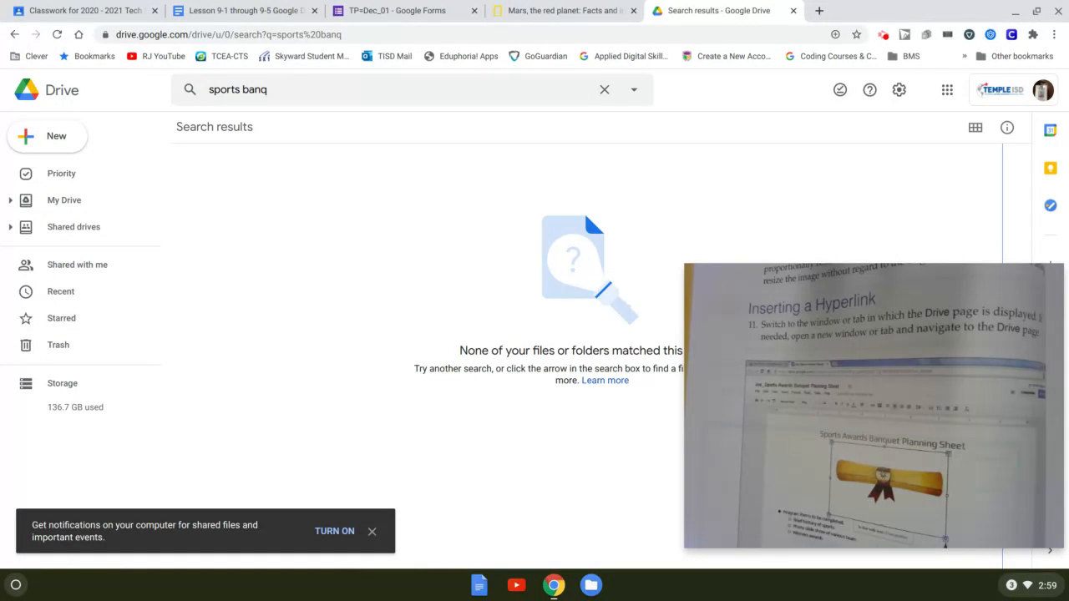
# - Search Drive for "sports award" and open the self-owned document Sports Awards Banquet Planning Sheet
pyautogui.click(272, 92)
pyautogui.press('BackSpace')
pyautogui.press('BackSpace')
pyautogui.press('BackSpace')
pyautogui.press('BackSpace')
pyautogui.press('BackSpace')
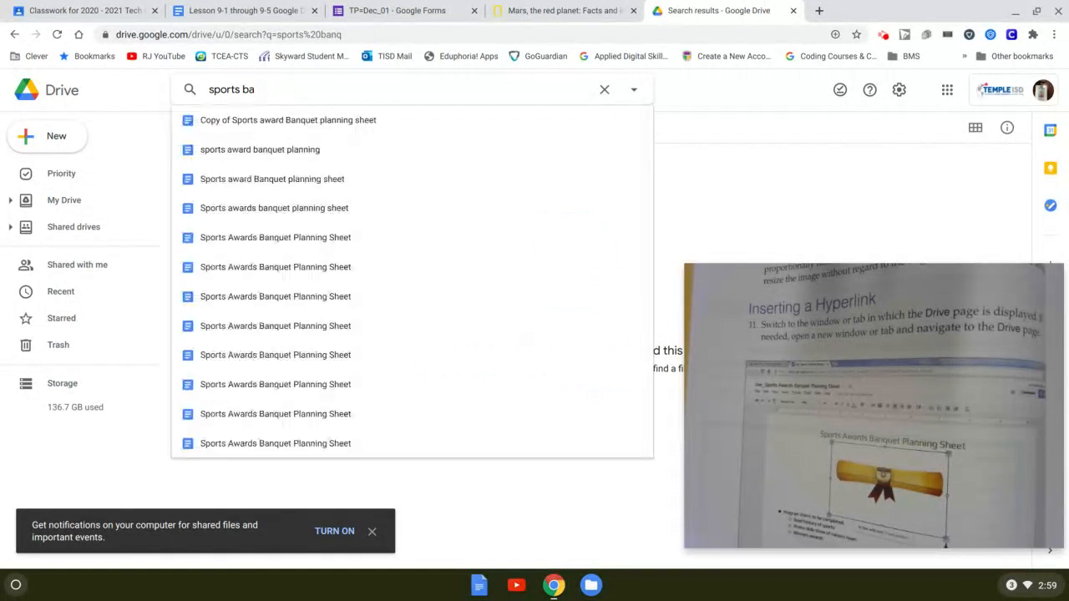
pyautogui.write('award')
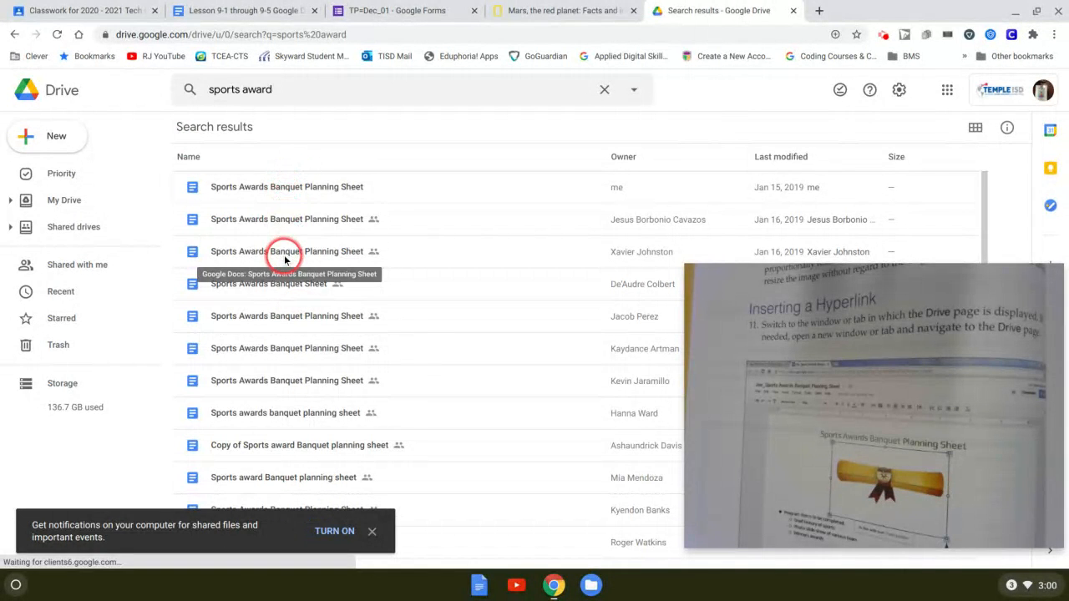
pyautogui.click(288, 190)
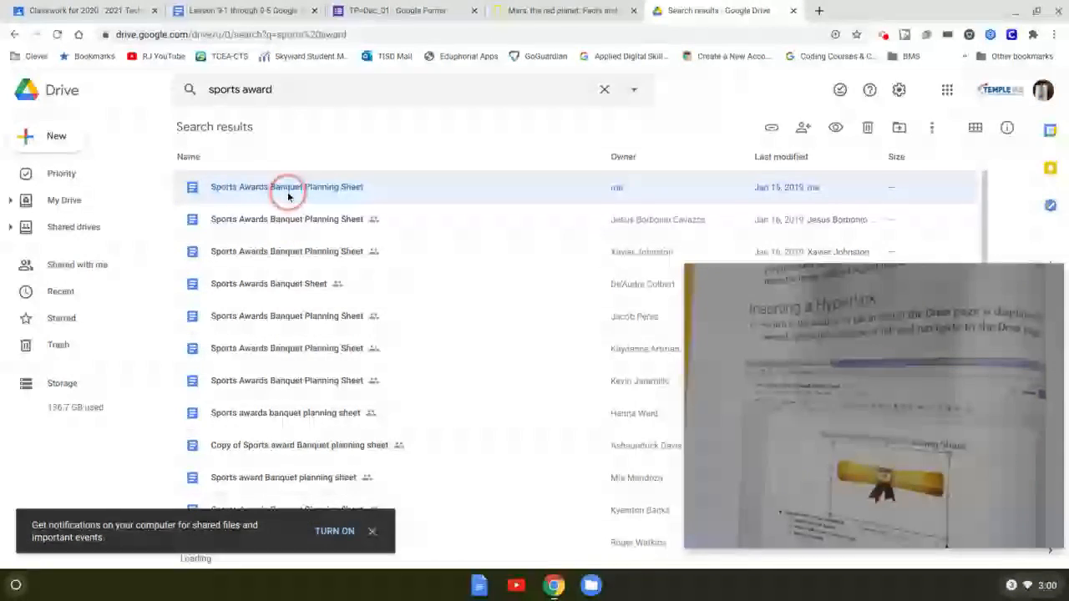
pyautogui.doubleClick(287, 191)
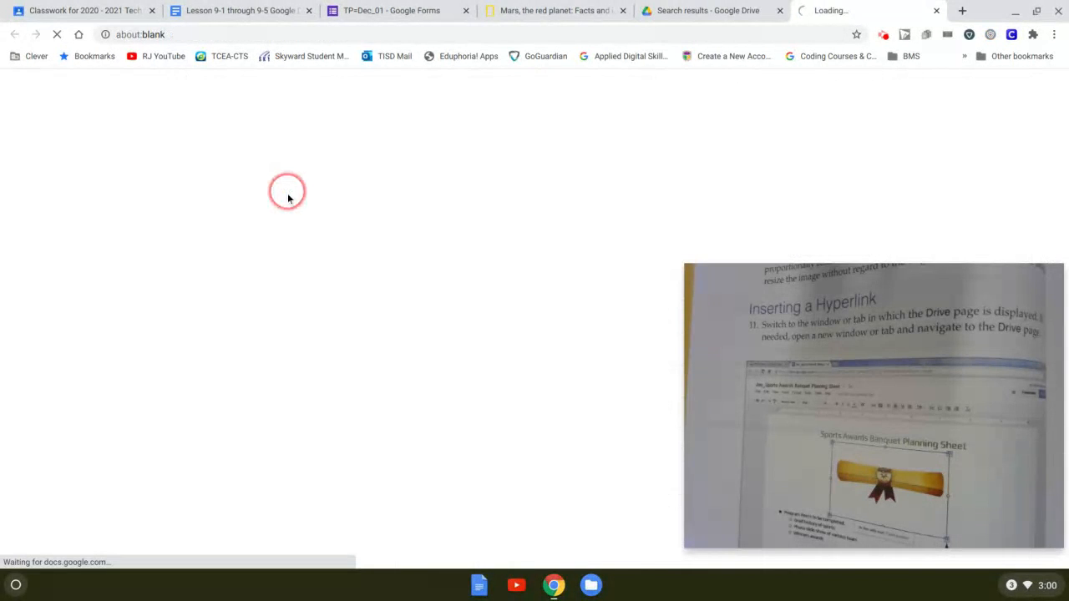